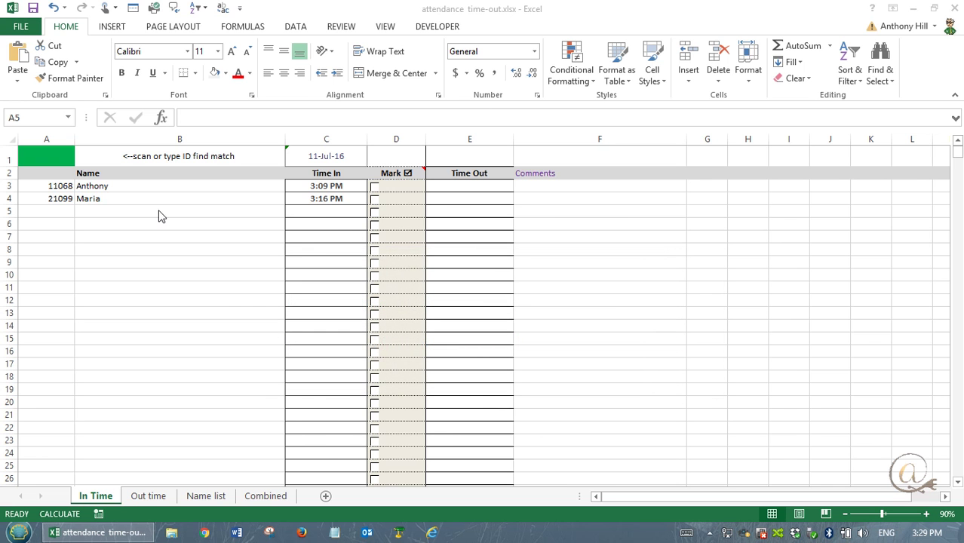
- Tick the time-out checkboxes for the attendees in rows 3 and 4, and clear both marks again
click(375, 190)
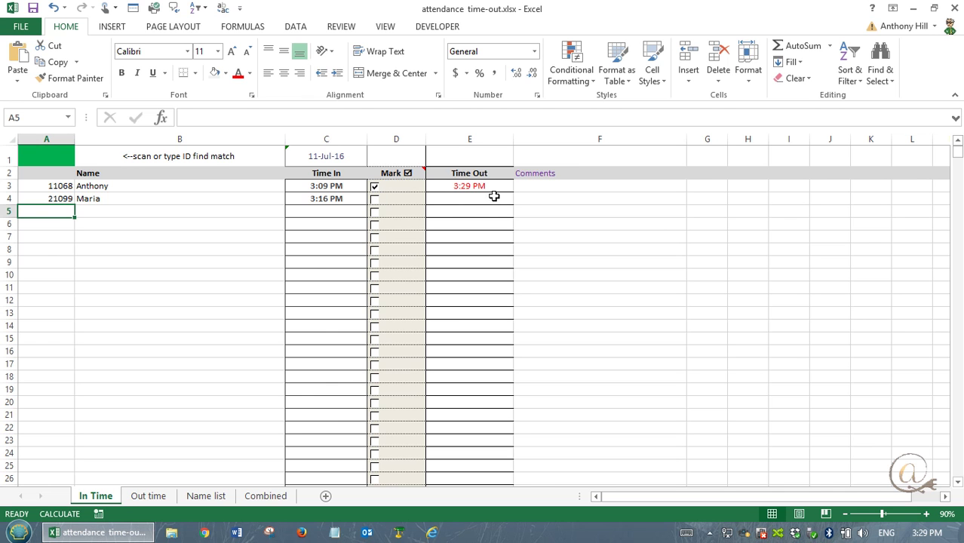
click(375, 200)
click(375, 201)
click(375, 187)
- Sign in two more attendees in A5 and A6 with the IDs from rows 5 and 4 of the Name list sheet
text(77)
key(Return)
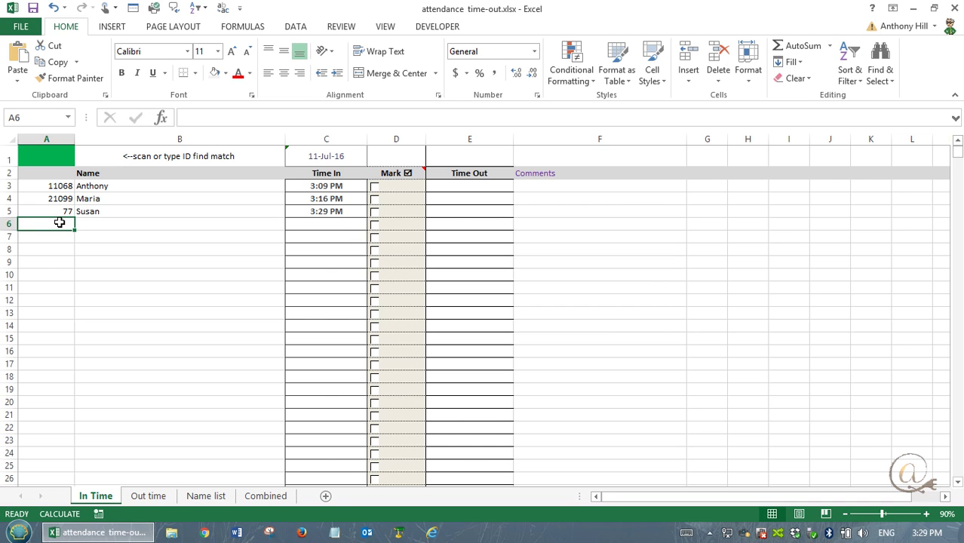
text(11065)
key(Return)
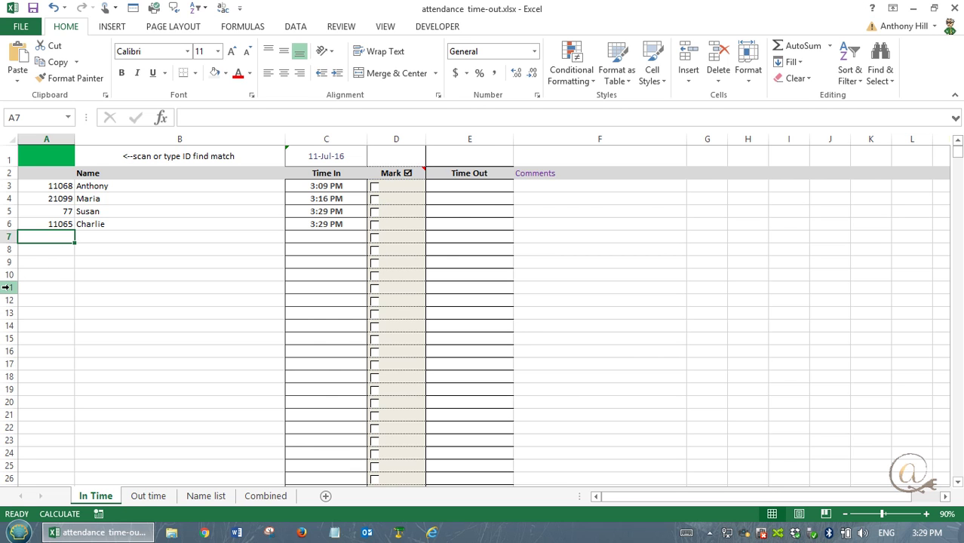
- Test the duplicate check by entering the ID from A5 again in A7, and delete the repeated entry
text(77)
key(Return)
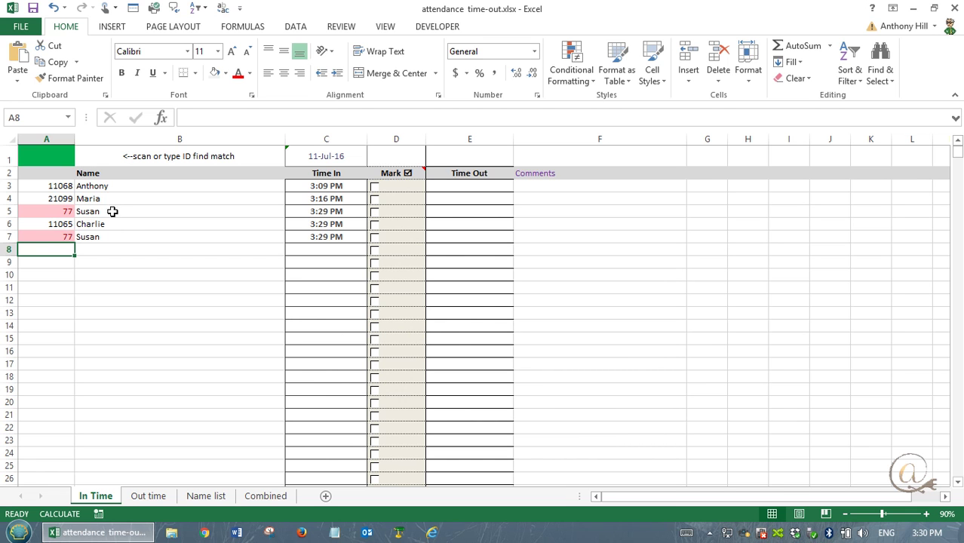
click(49, 237)
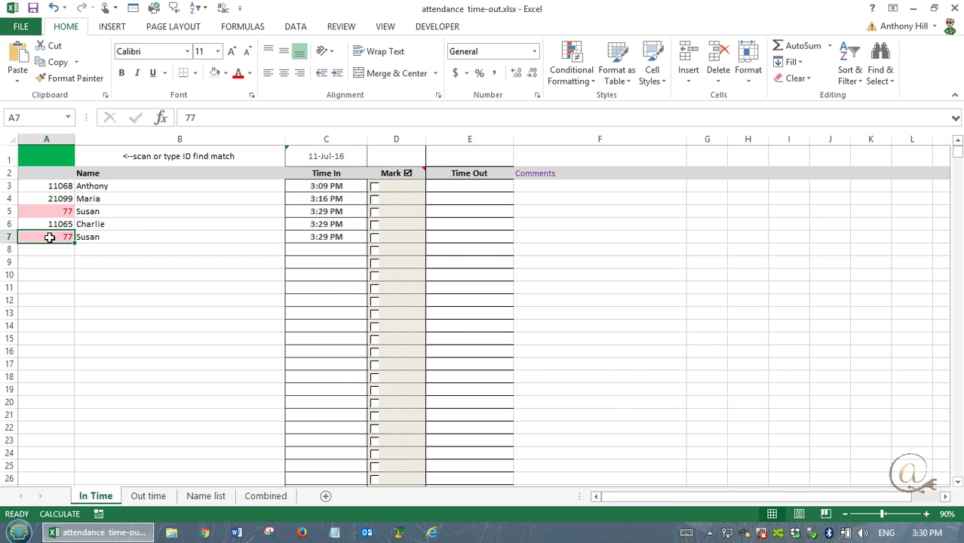
key(Delete)
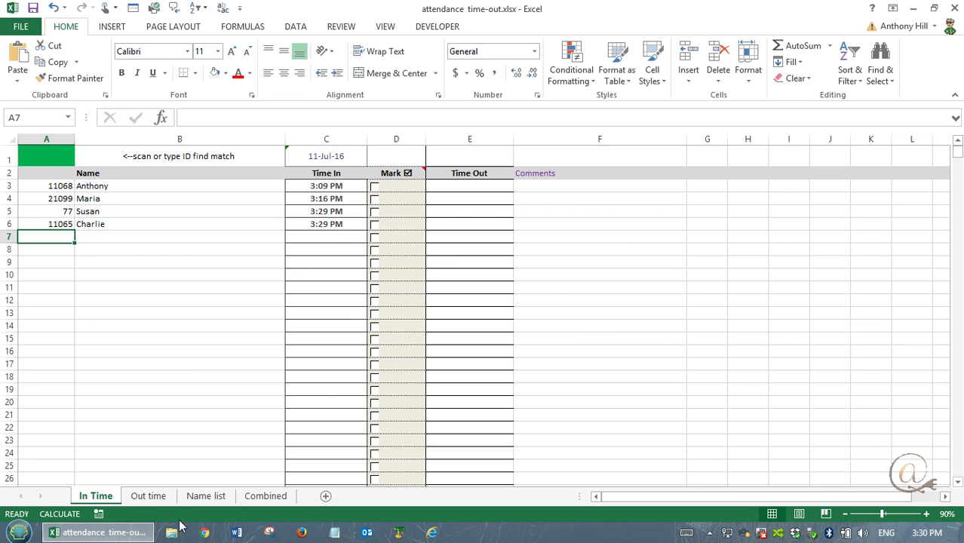
- Sign out an attendee on the Out time sheet by entering the ID from In Time cell A5 into A4
click(148, 496)
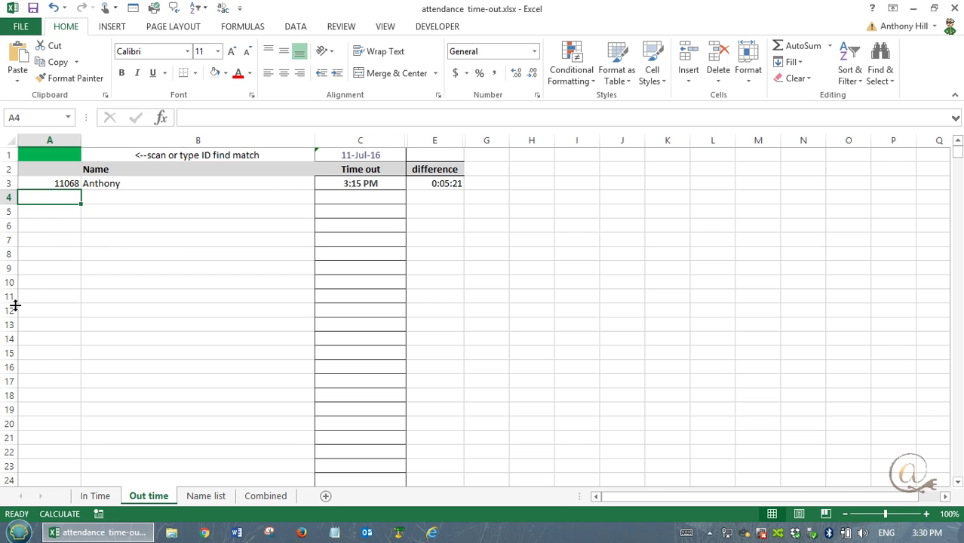
text(77)
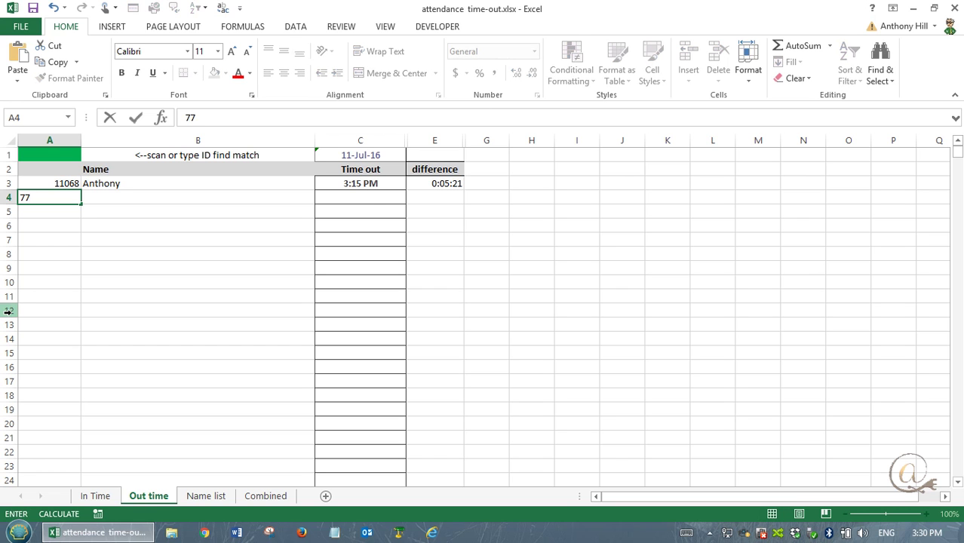
key(Return)
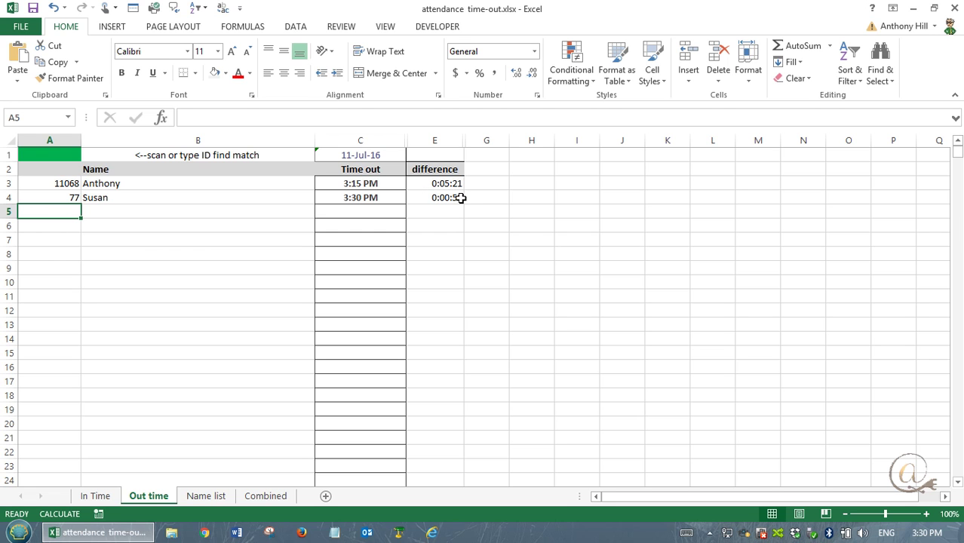
- Examine the time-out, name lookup and difference formulas in row 4, along with the Name list sheet used for the lookup
click(370, 197)
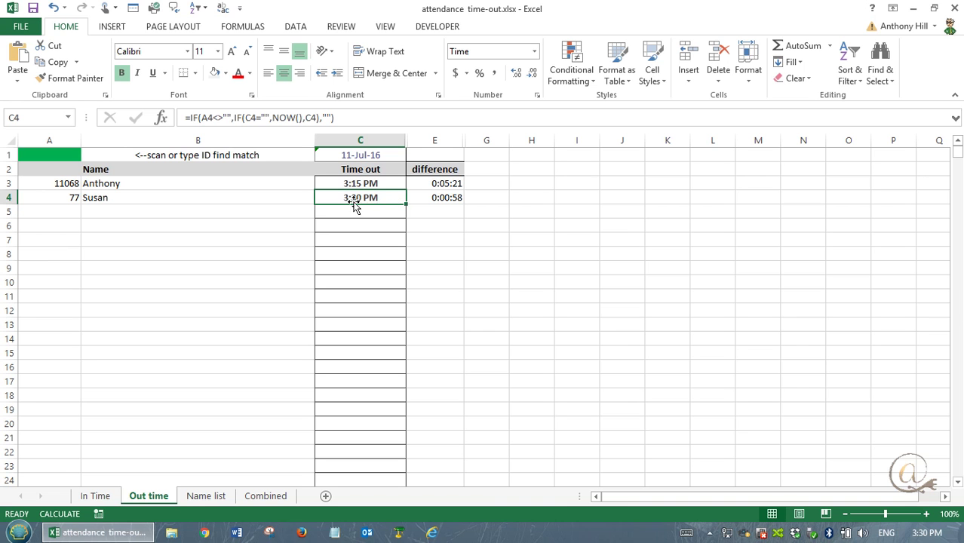
click(86, 196)
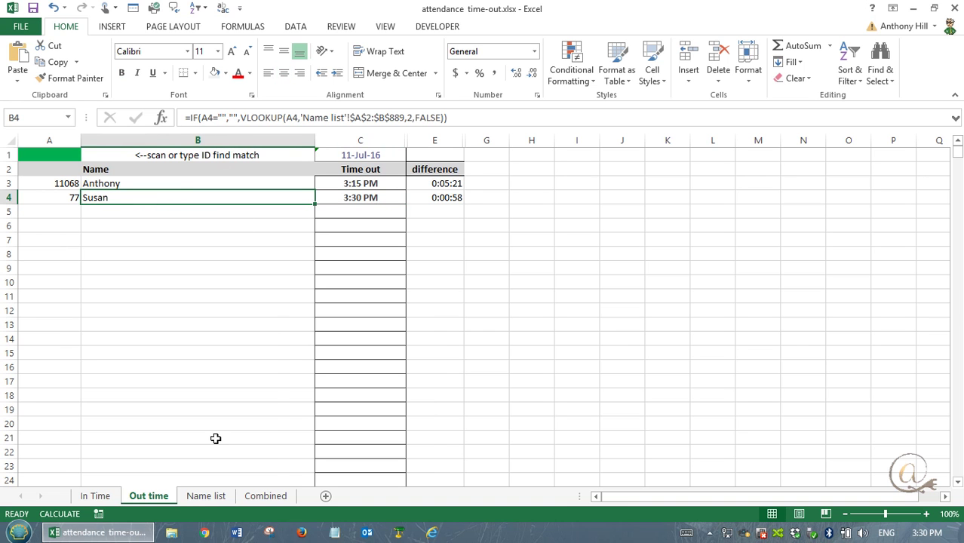
click(204, 496)
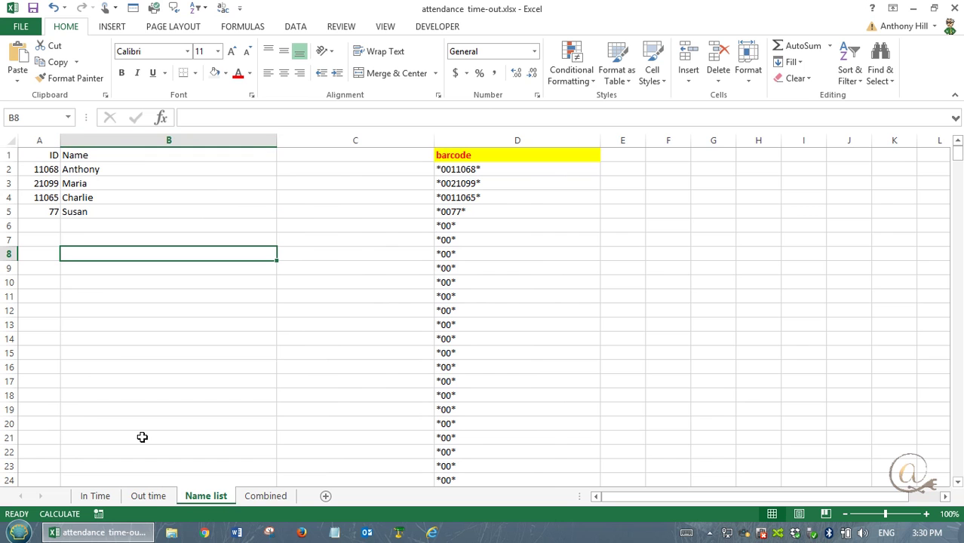
click(150, 498)
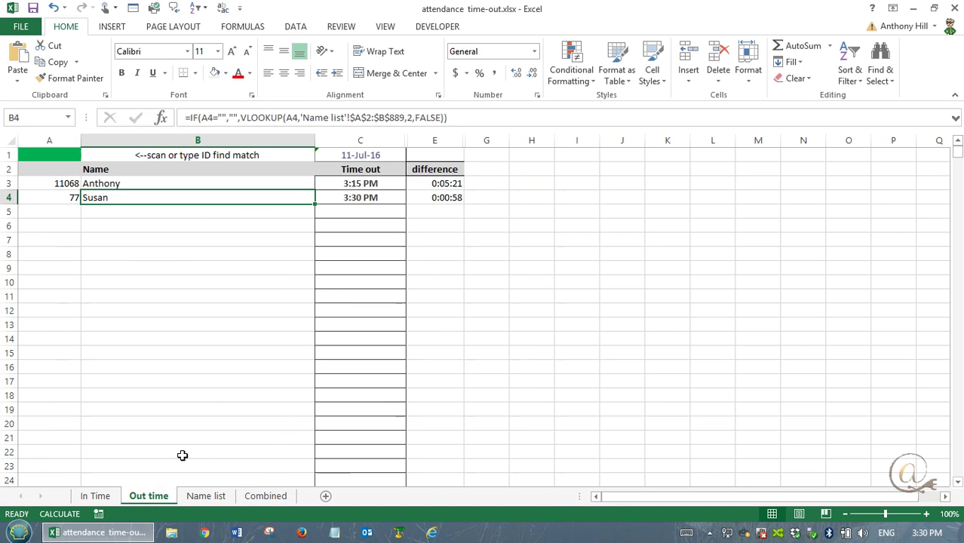
click(446, 198)
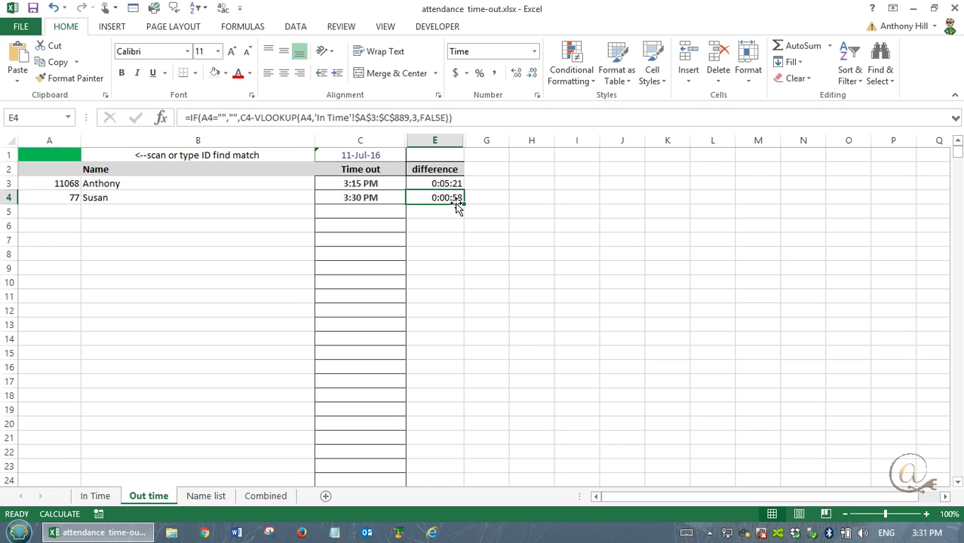
- Clear the attendee ID in A4 and enter the same ID again to generate a fresh time-out stamp
click(67, 197)
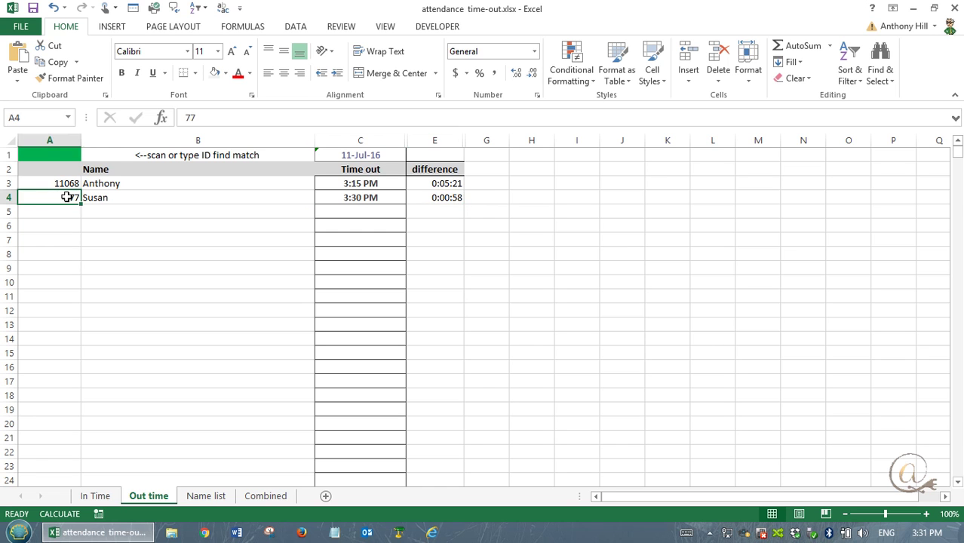
key(Delete)
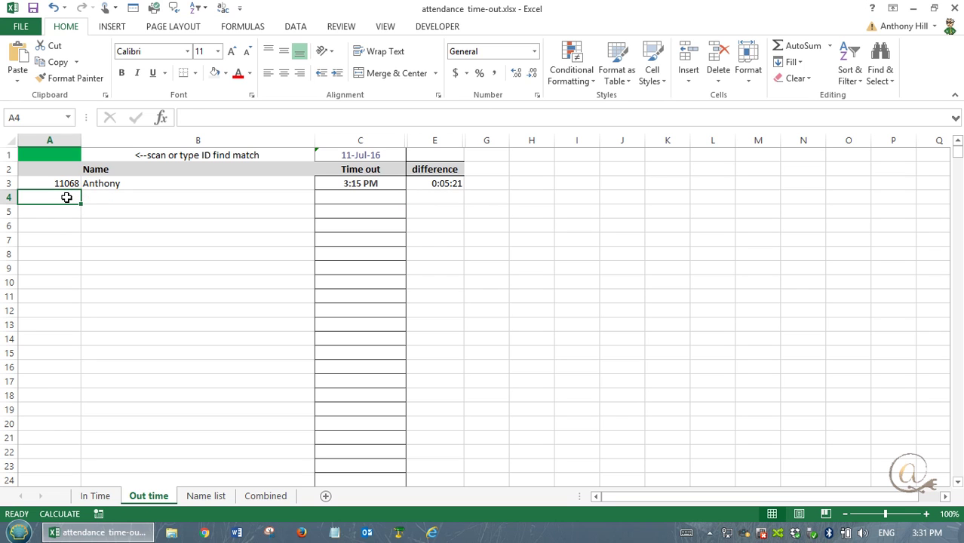
text(77)
key(Return)
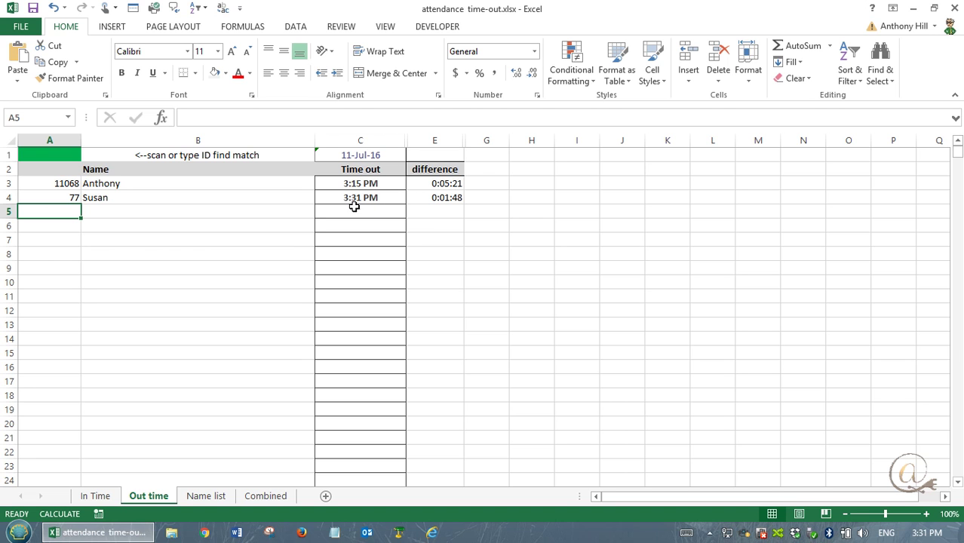
- Reveal the hidden Time In column D and examine the formulas in D4 and E3 and the In Time sheet they reference
drag(407, 140, 446, 140)
click(425, 197)
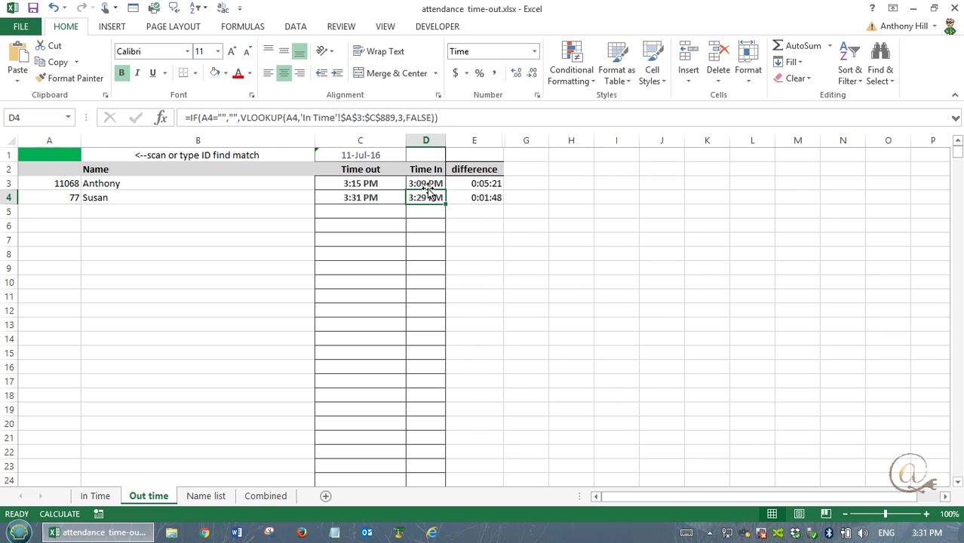
click(475, 184)
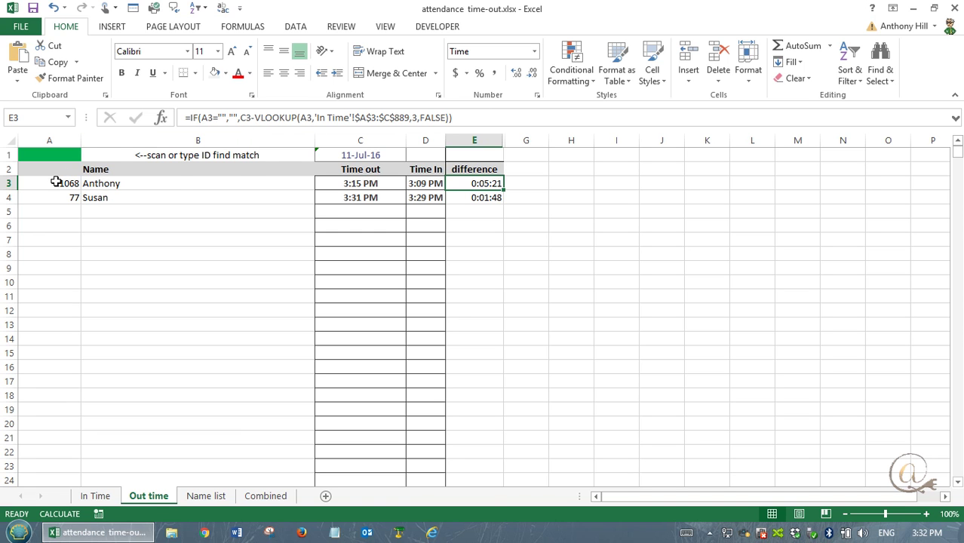
click(95, 495)
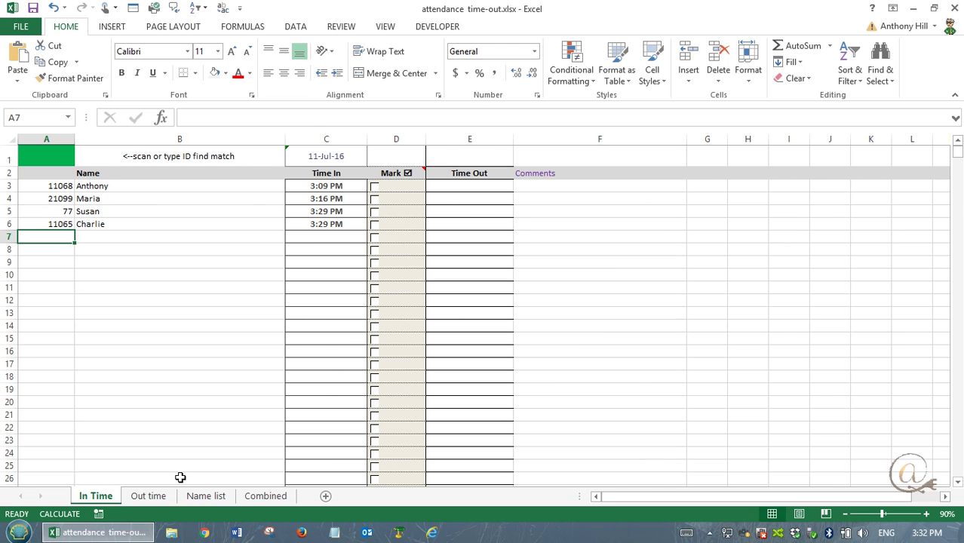
click(148, 496)
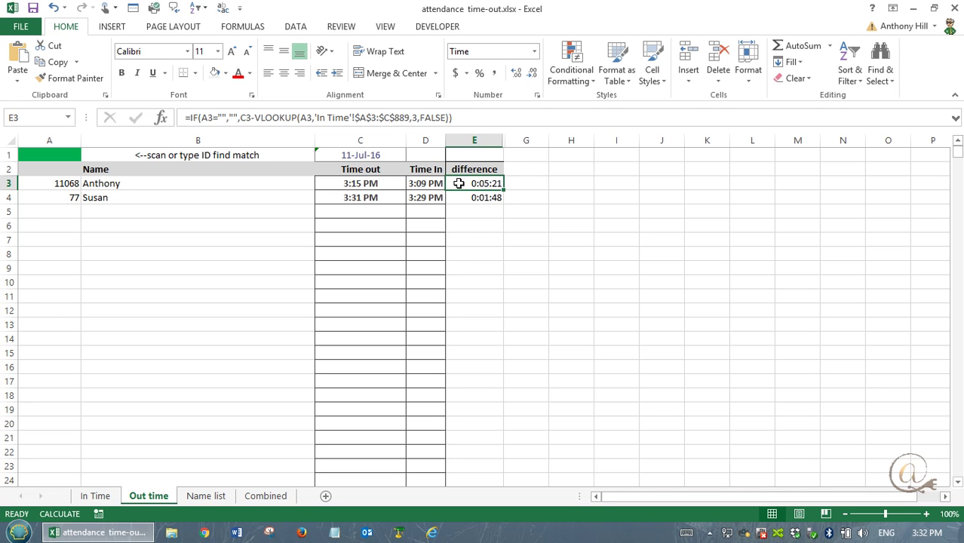
- Reveal the hidden column F and fill the formula =C3-D3 from F3 down to F5
double_click(500, 141)
click(531, 184)
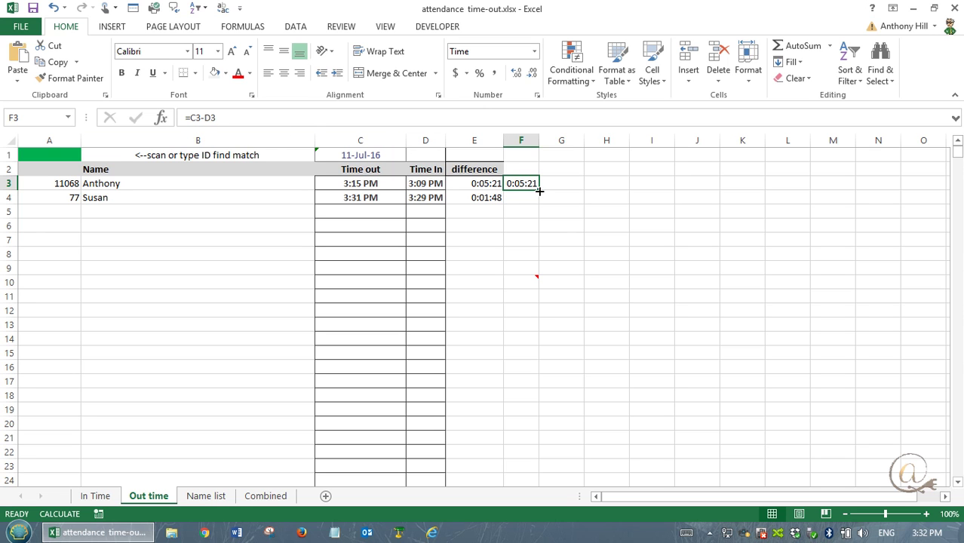
drag(540, 190, 527, 233)
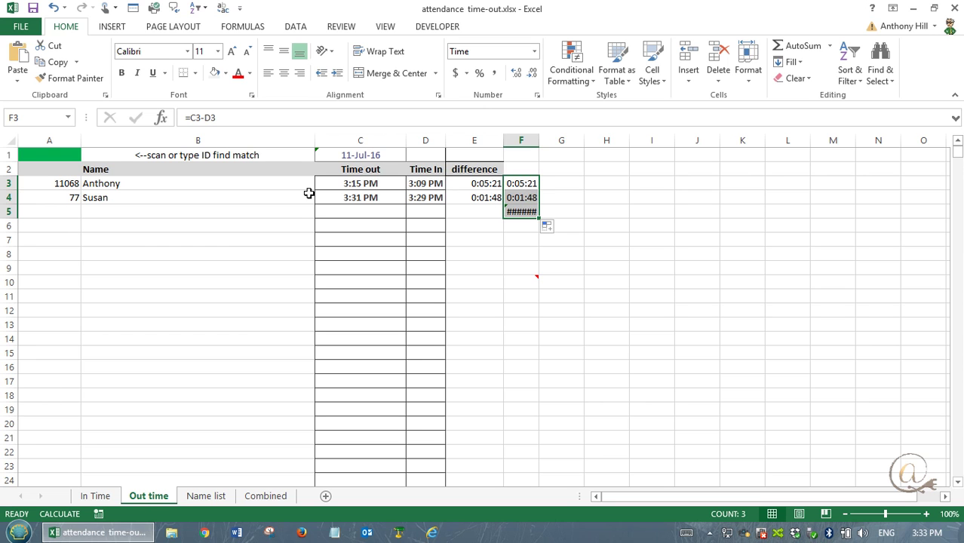
- Clear the attendee ID in A4 and check how the subtraction formulas in F4 and F5 handle empty rows
click(59, 195)
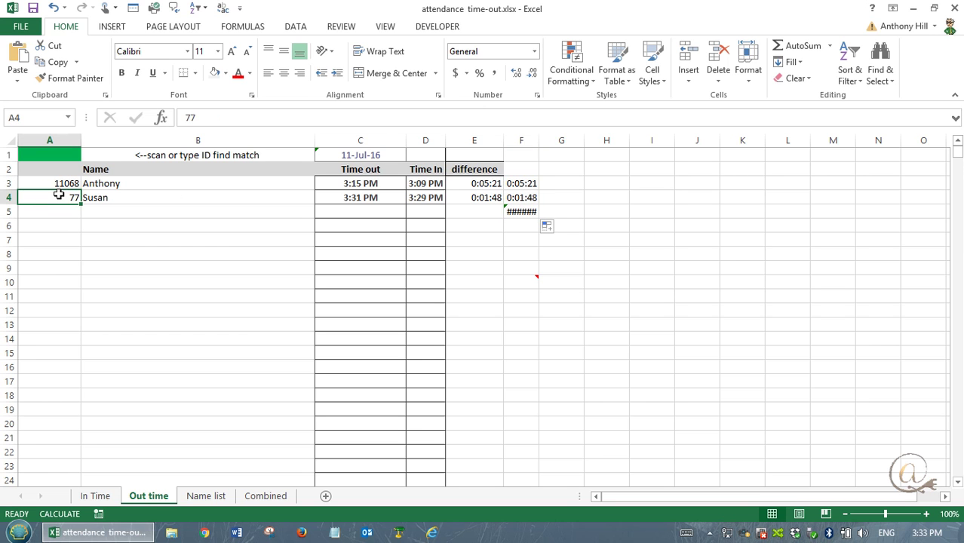
key(Delete)
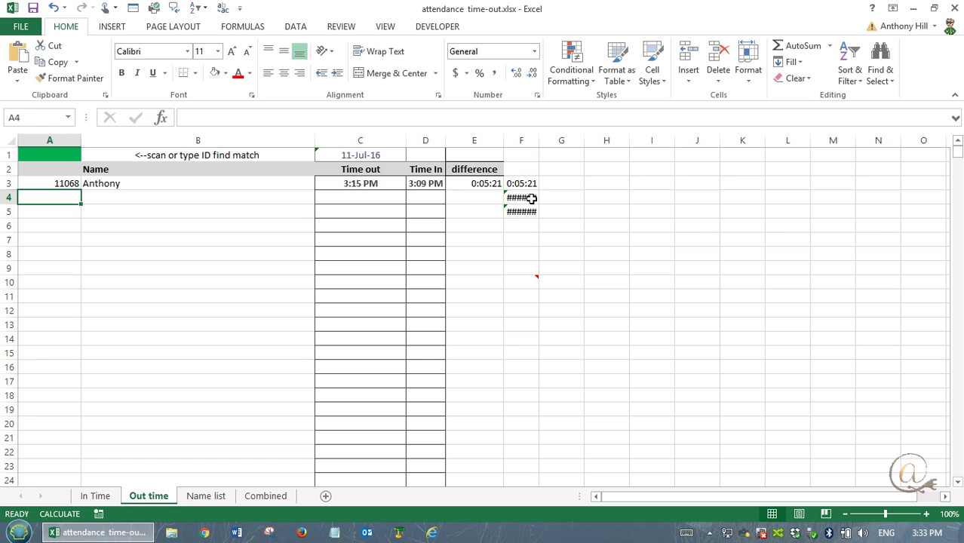
click(530, 199)
key(Down)
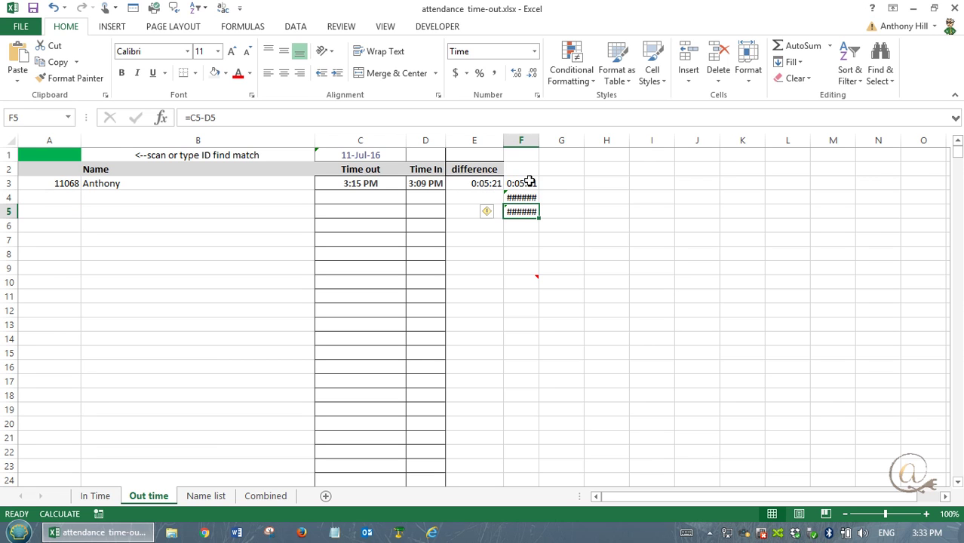
- Fill the formula =IF(E10<>"",C10-D10,"") from F10 up to F4, replacing the plain subtractions
click(522, 280)
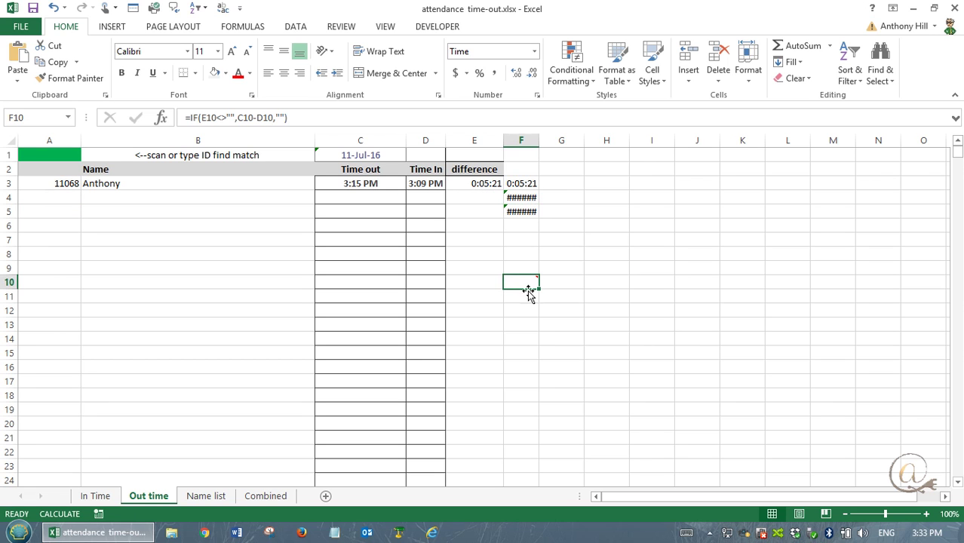
mouse_move(529, 285)
drag(538, 289, 530, 197)
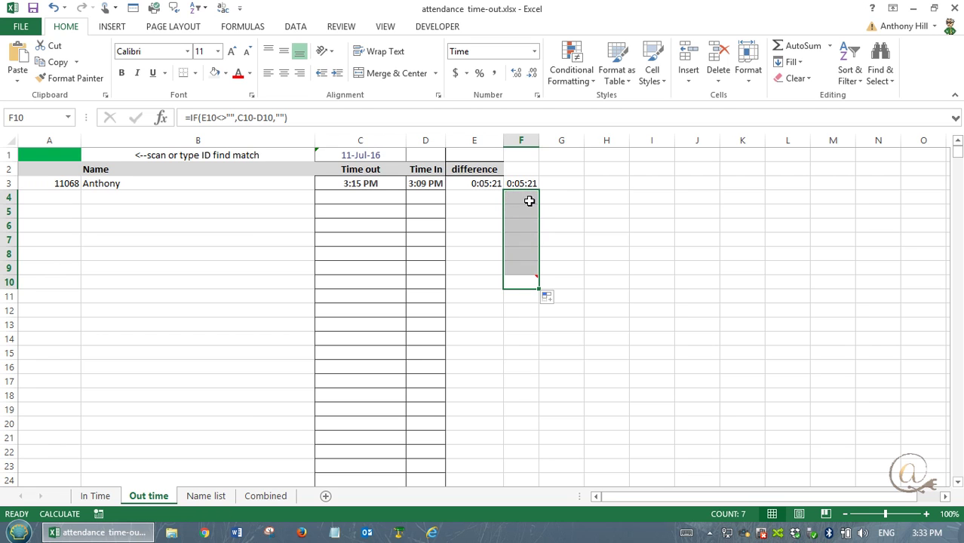
- Sign out the attendee again by entering the ID from In Time cell A5 into A4, and check the difference formula in E4
click(75, 200)
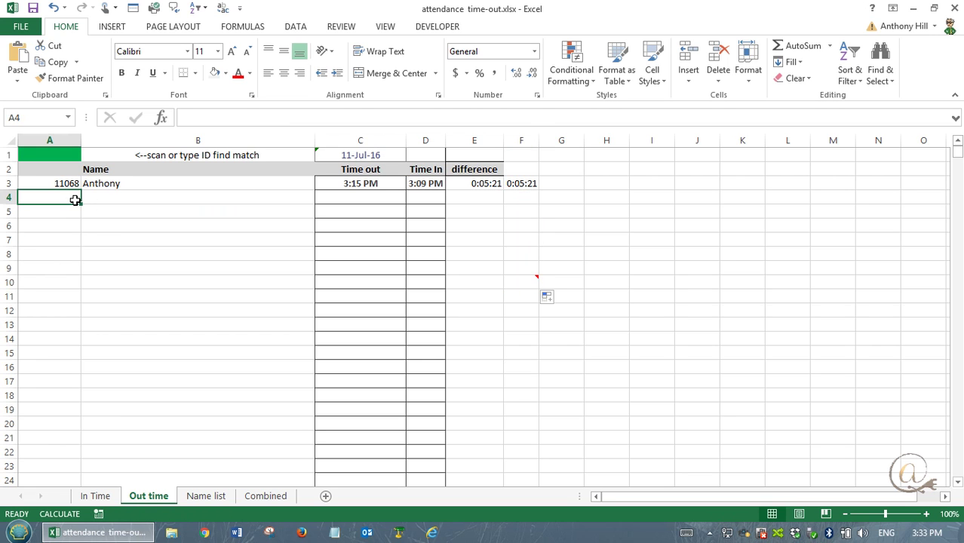
text(77)
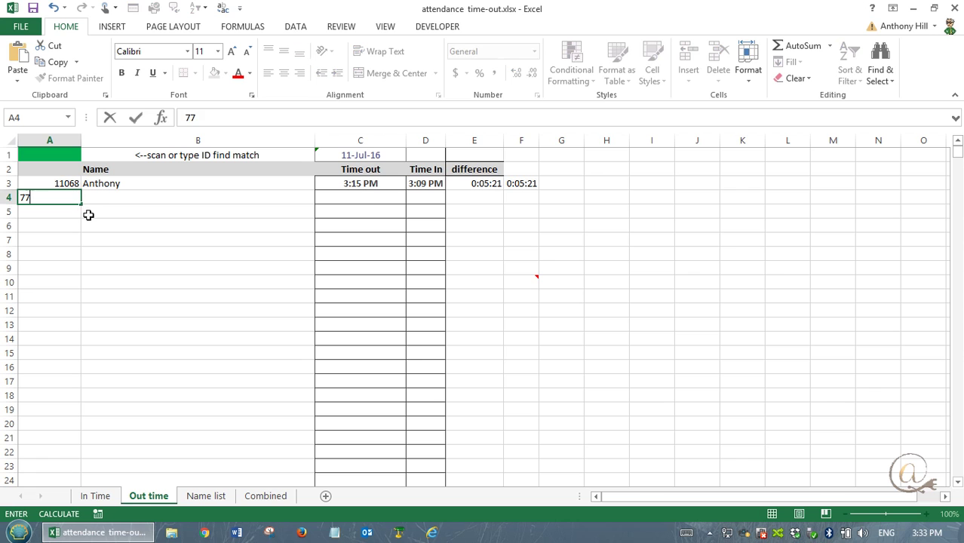
key(Return)
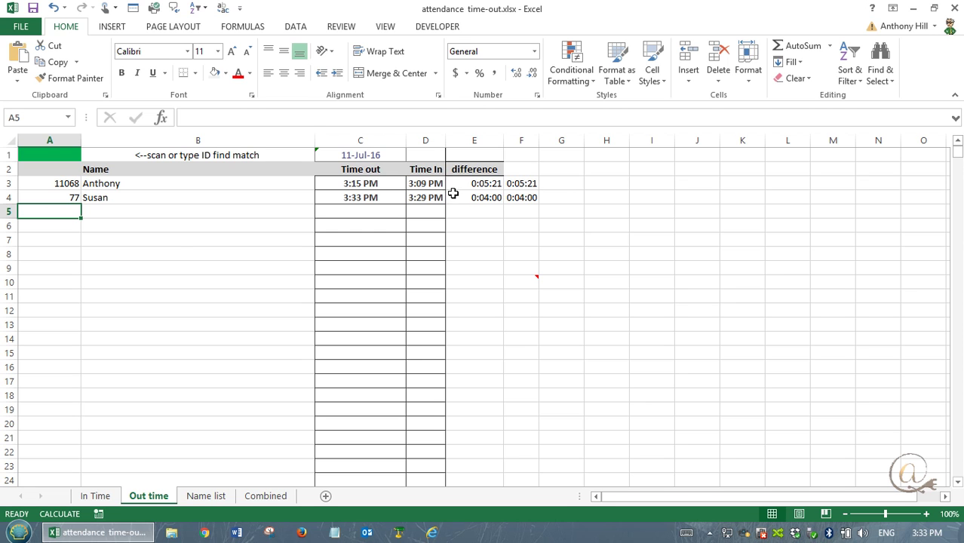
click(477, 197)
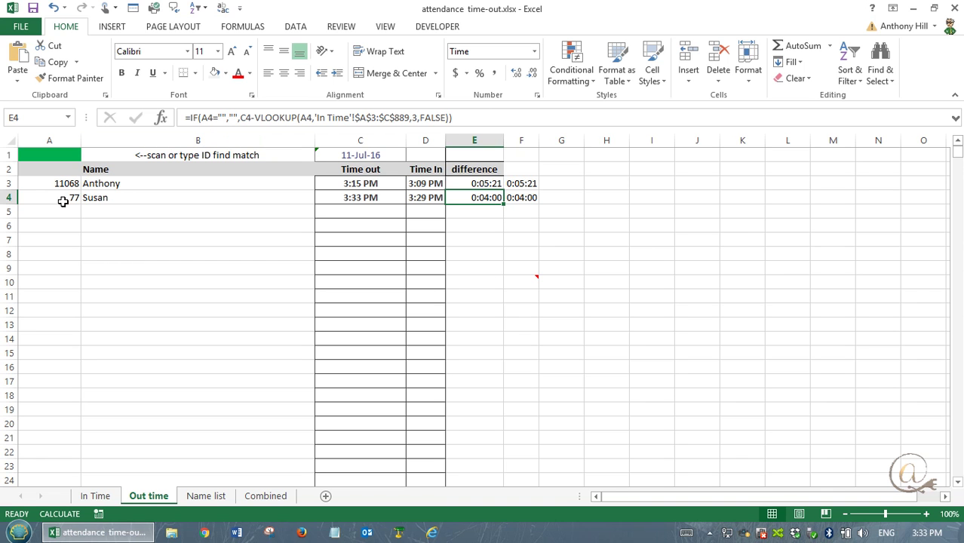
- Review the In Time and Out time sheets and open the Combined sheet
click(96, 495)
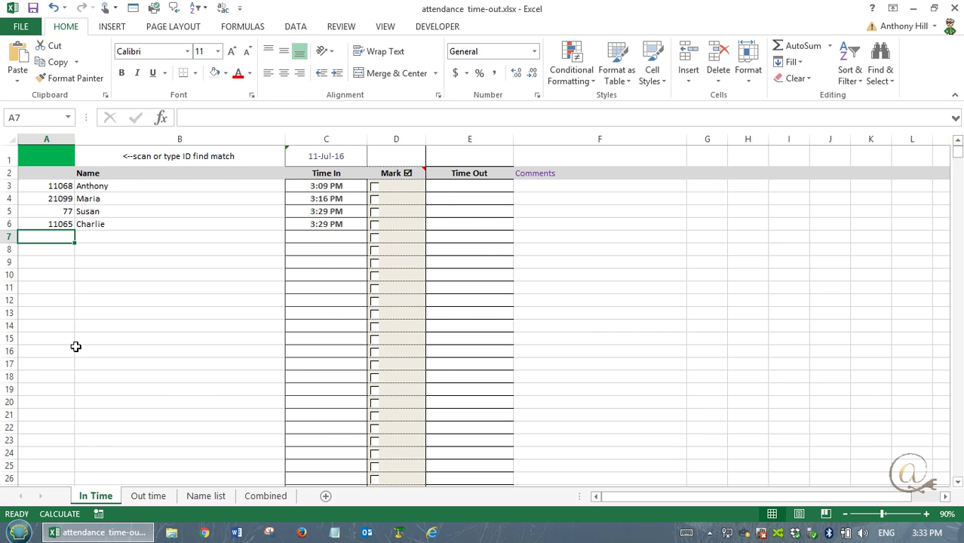
click(148, 495)
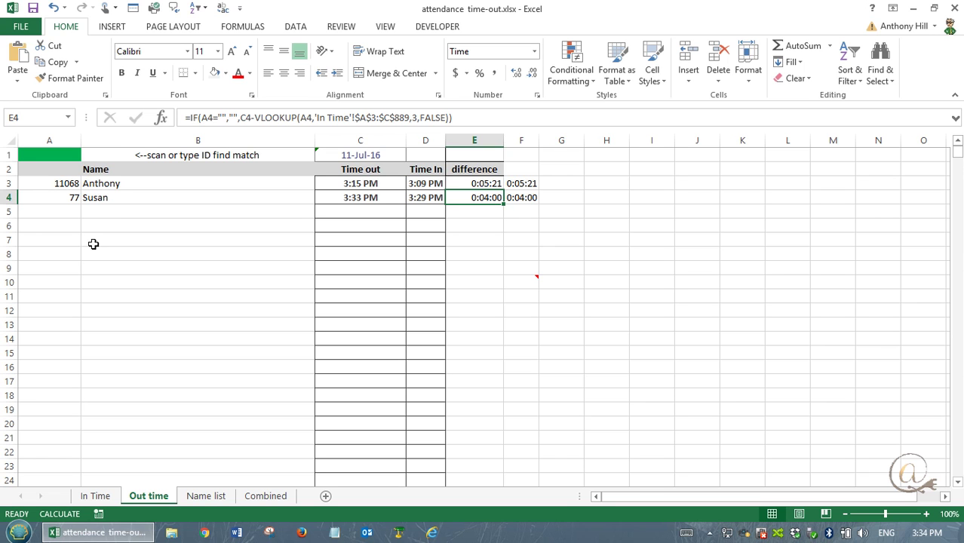
click(264, 498)
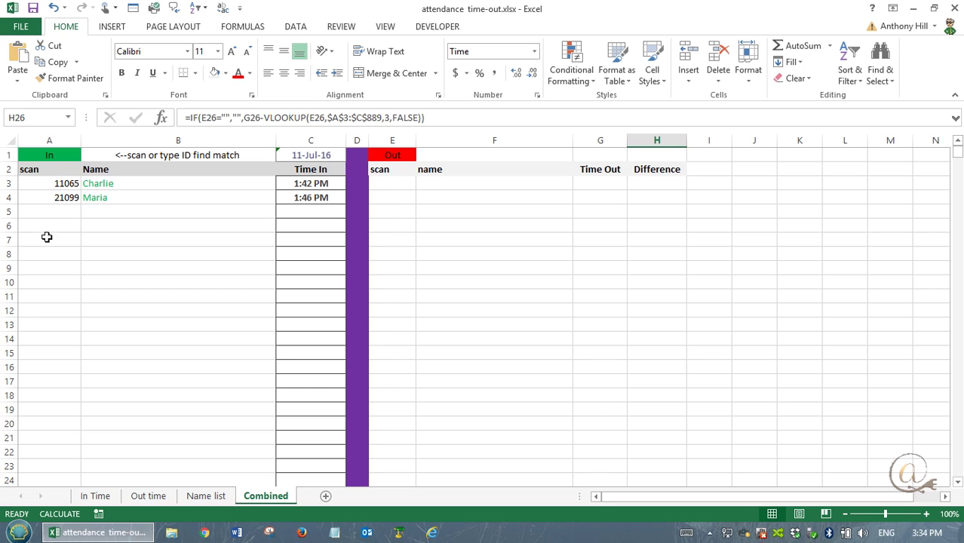
- Sign in two more attendees on the Combined sheet by entering their IDs in A5 and A6
click(60, 209)
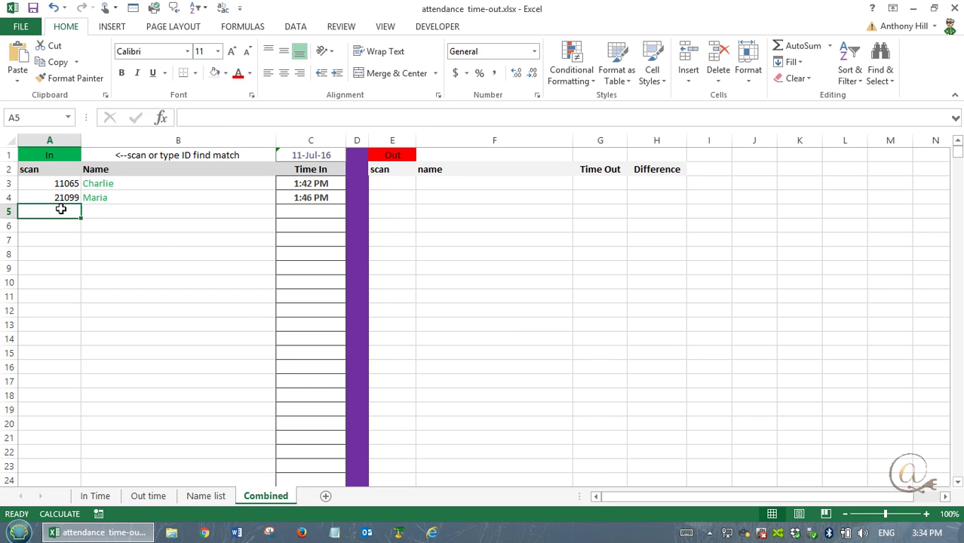
text(77)
key(Return)
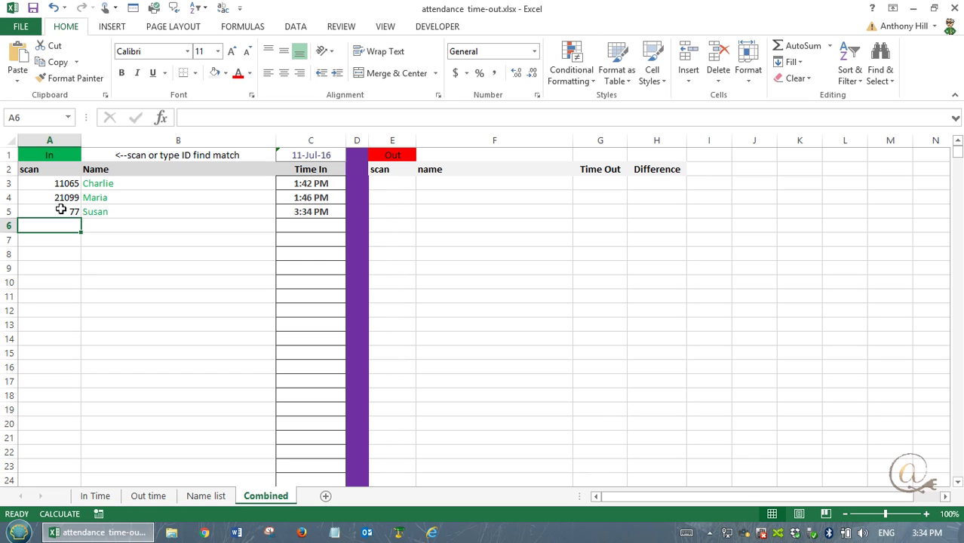
text(11068)
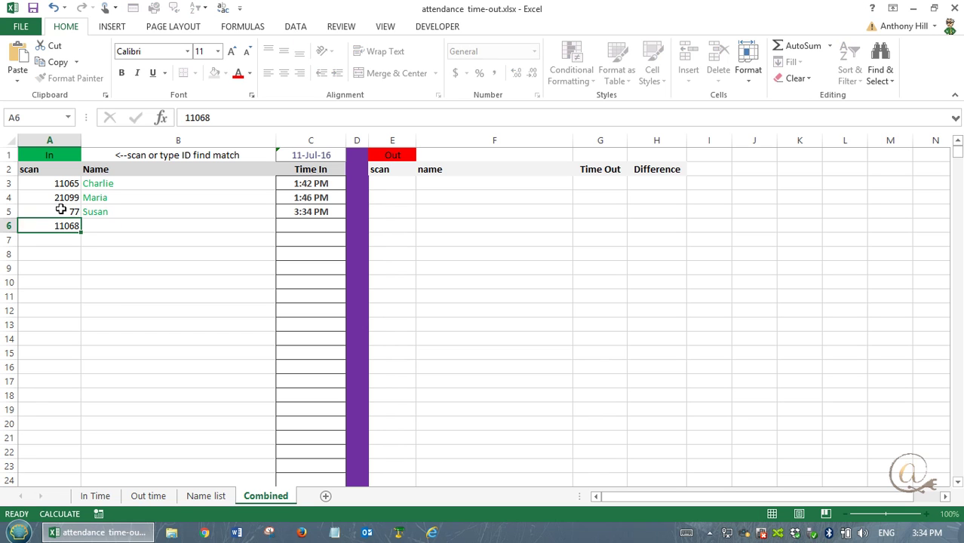
key(Return)
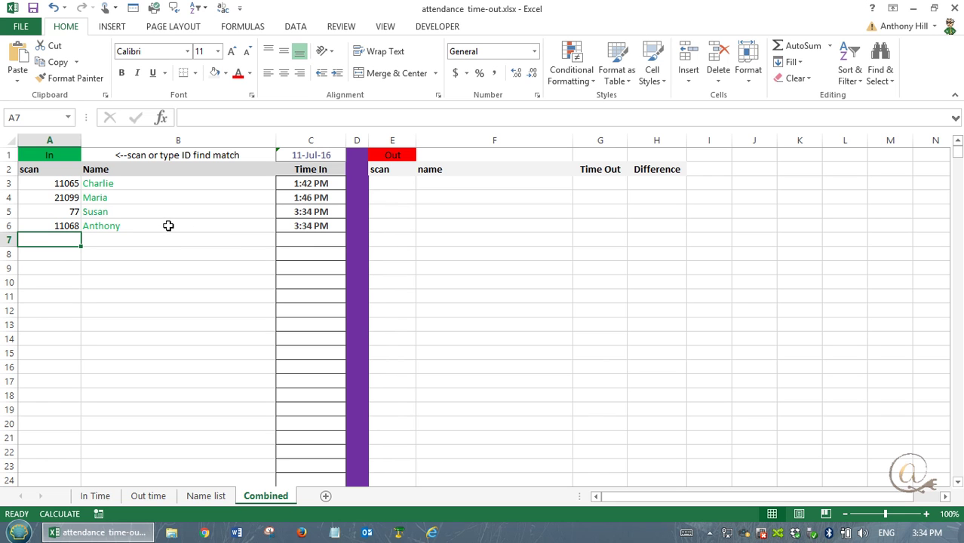
- Sign out the attendees listed in A4 and A6 by entering their IDs in E3 and E4
click(406, 186)
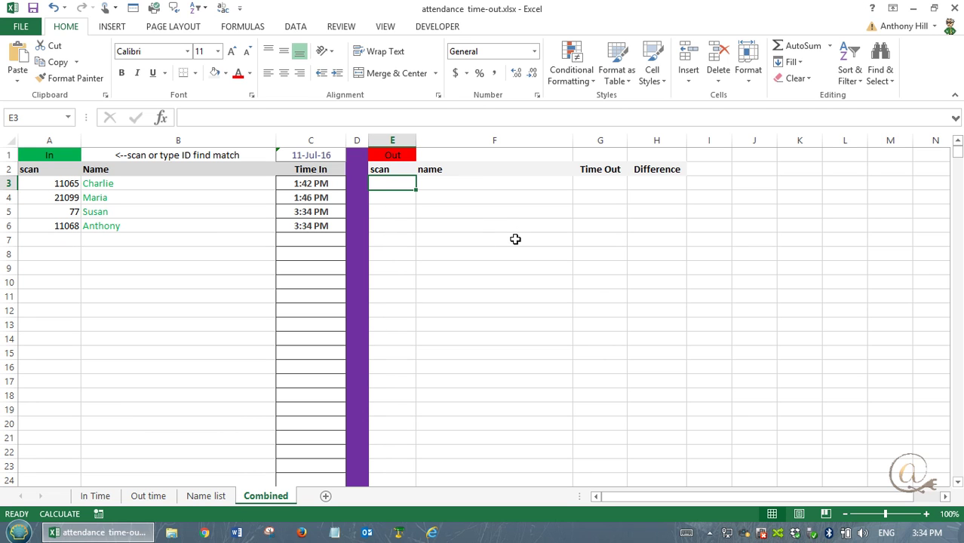
text(210)
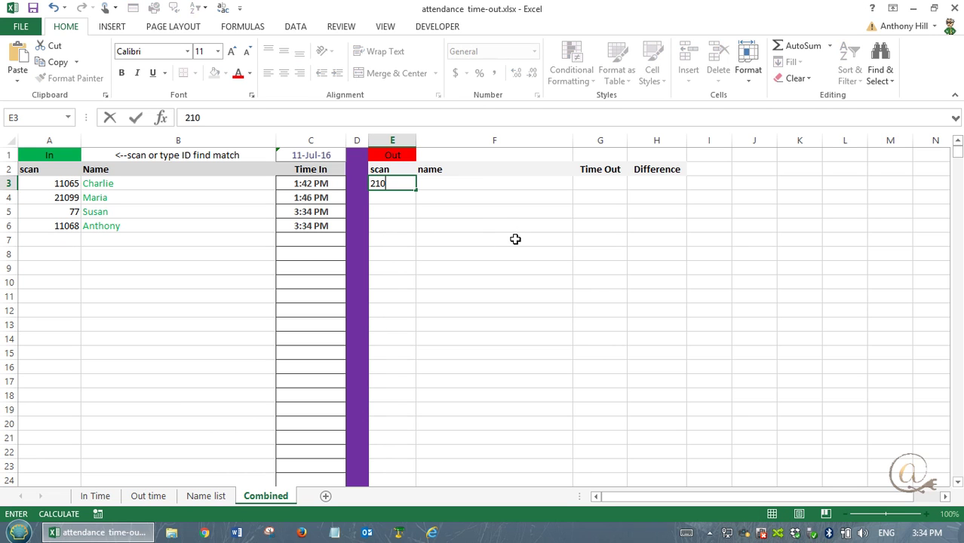
text(99)
key(Return)
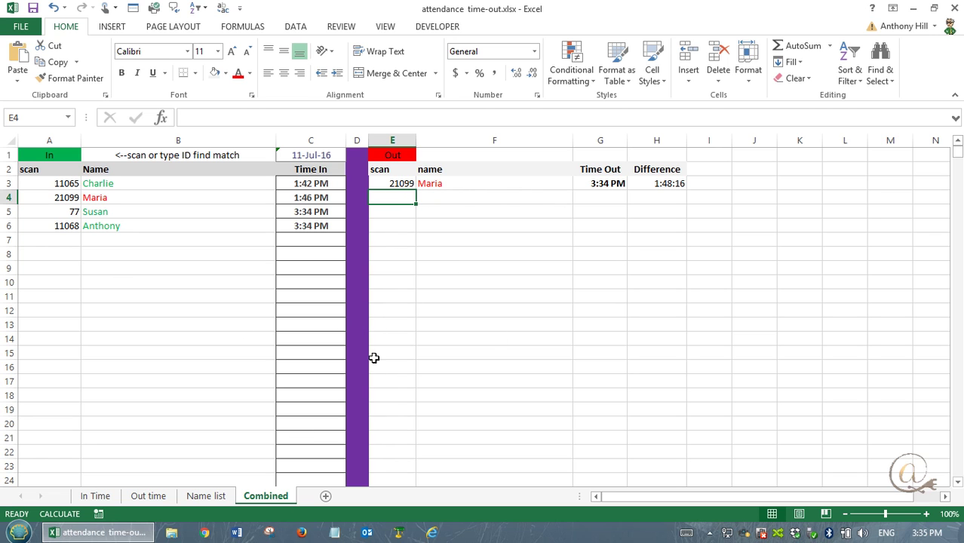
text(11068)
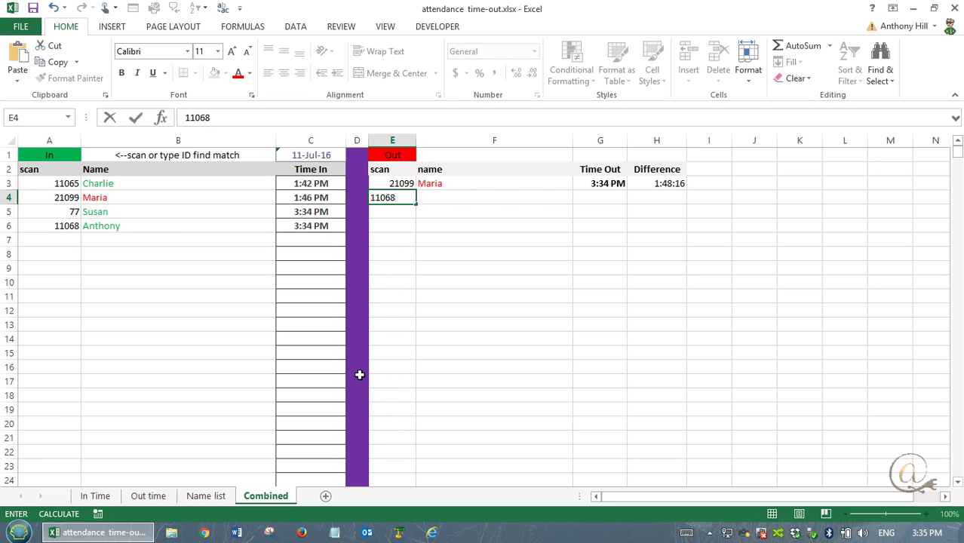
key(Return)
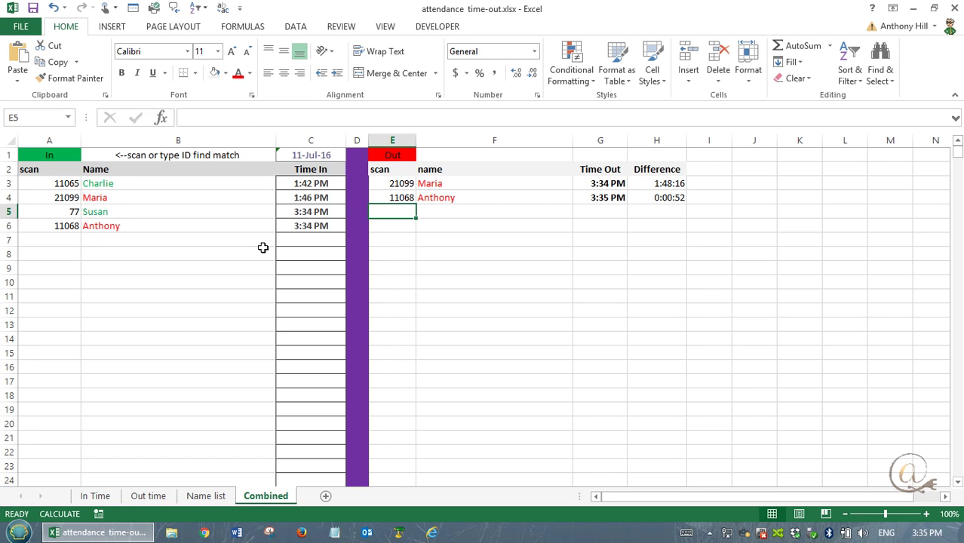
- Examine the Name lookup formula in B3, the Time In formula in C3, and the Out scan cells in column E
click(48, 182)
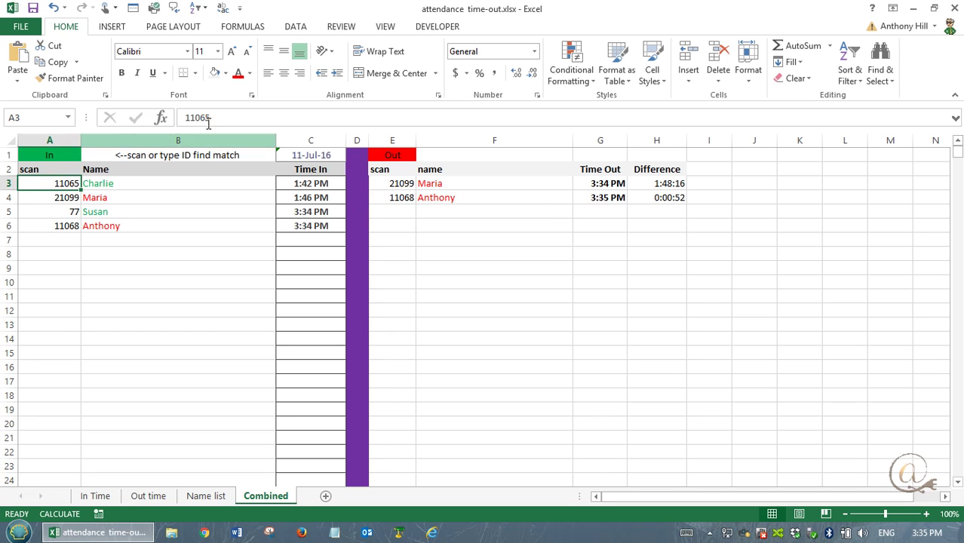
click(113, 186)
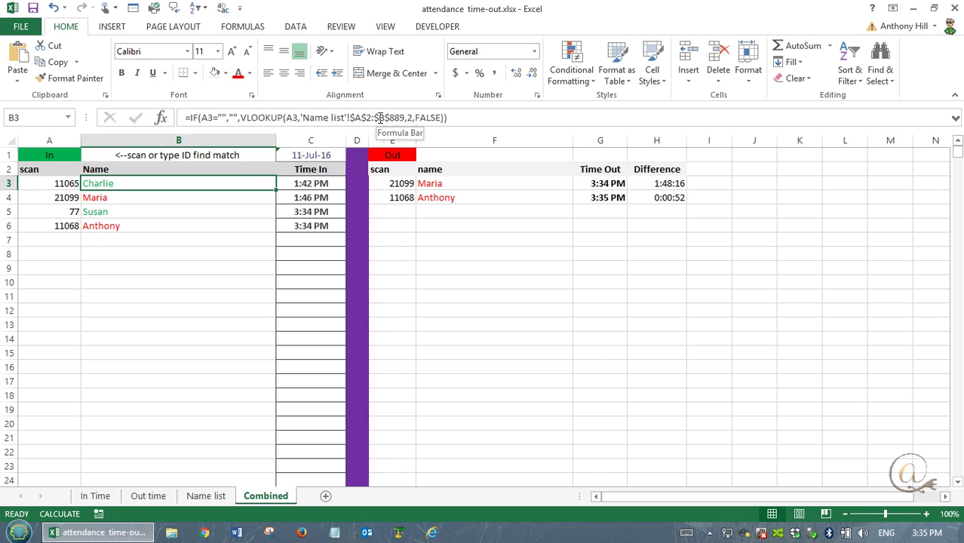
click(317, 184)
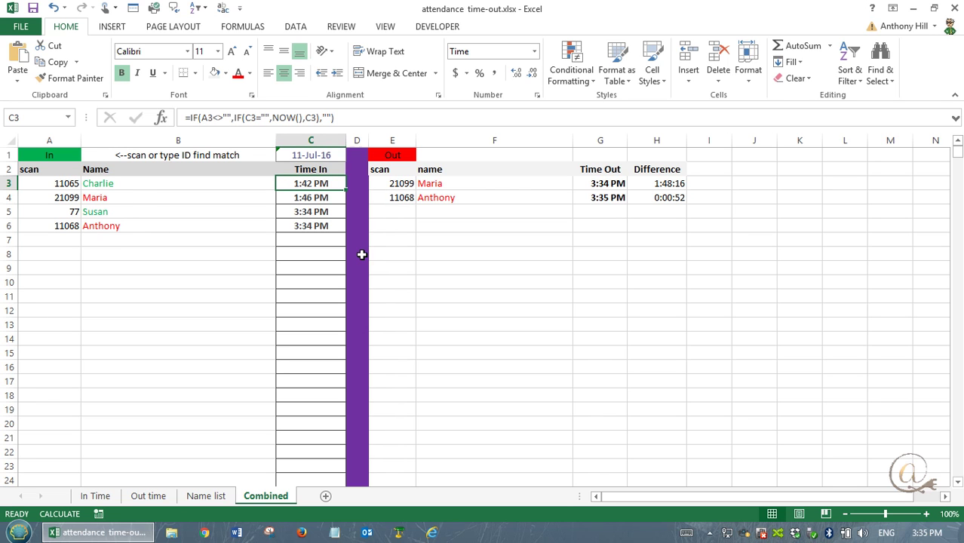
click(408, 184)
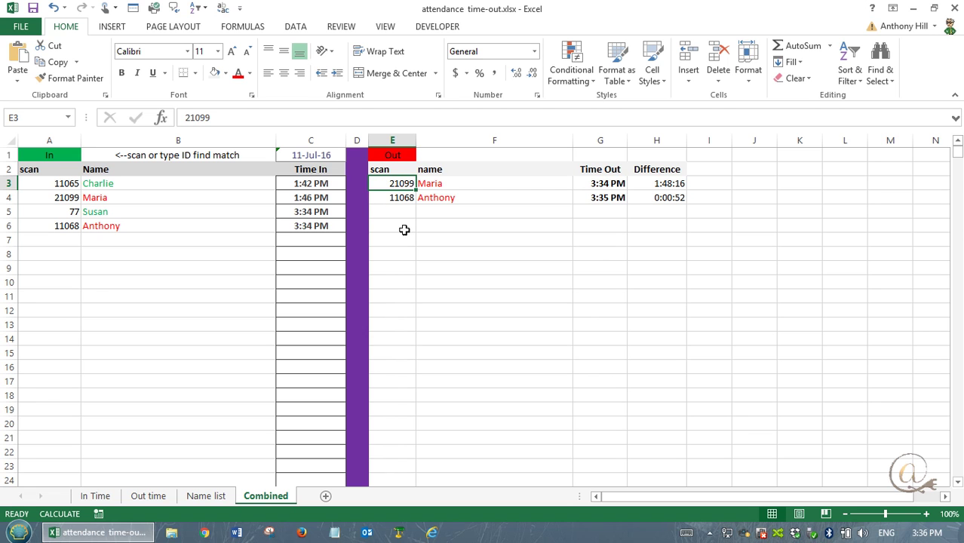
click(392, 211)
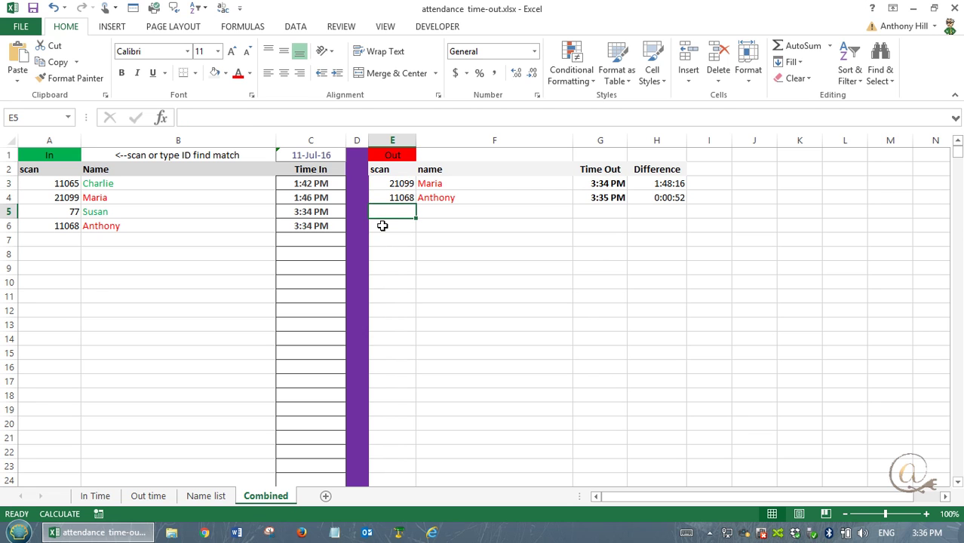
key(Down)
key(Down)
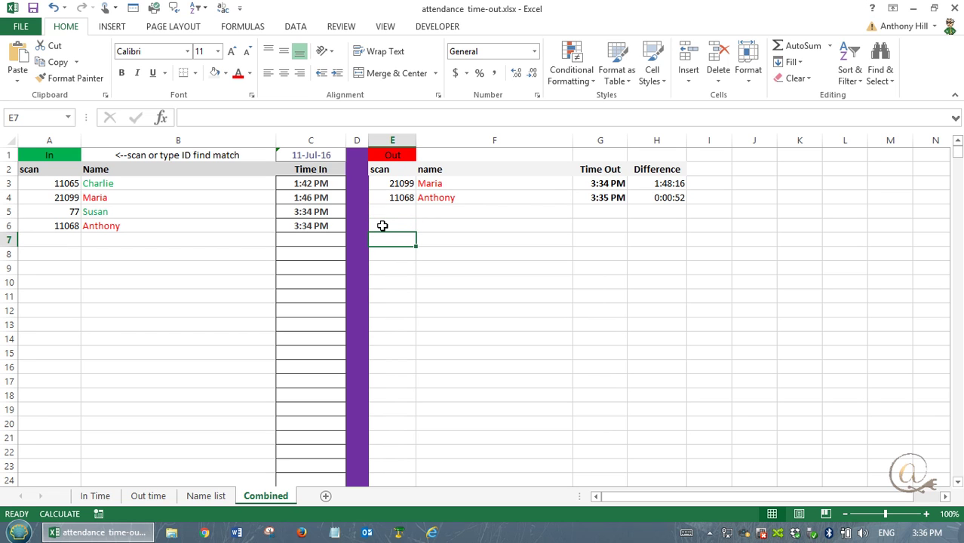
click(394, 210)
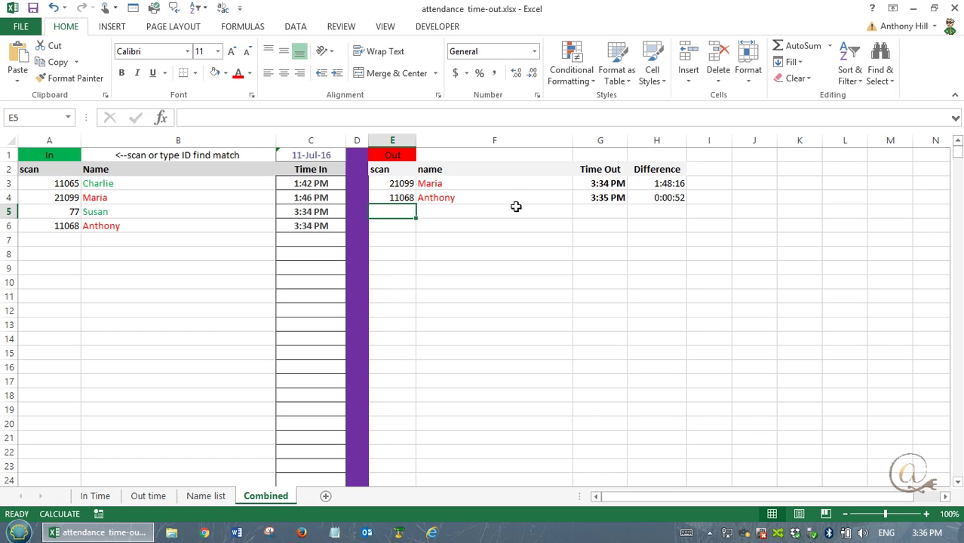
- Examine the Out section's name, Time Out and Difference formulas in F3:H3, and compare them with the Out time sheet
click(400, 183)
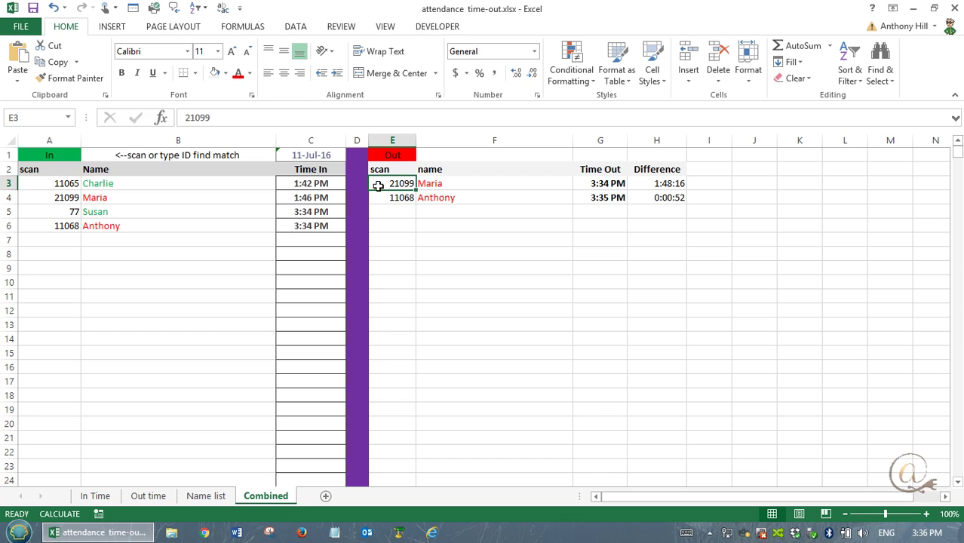
click(483, 185)
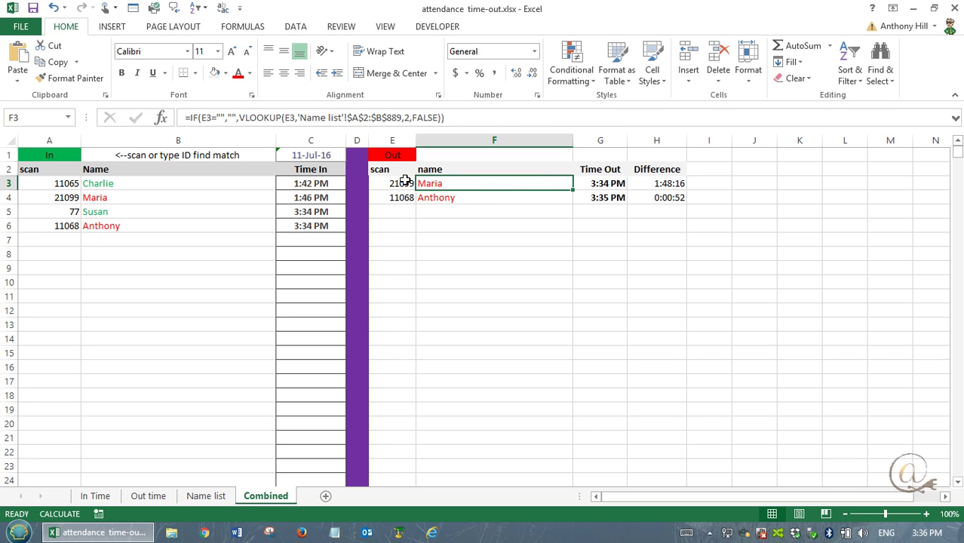
click(598, 183)
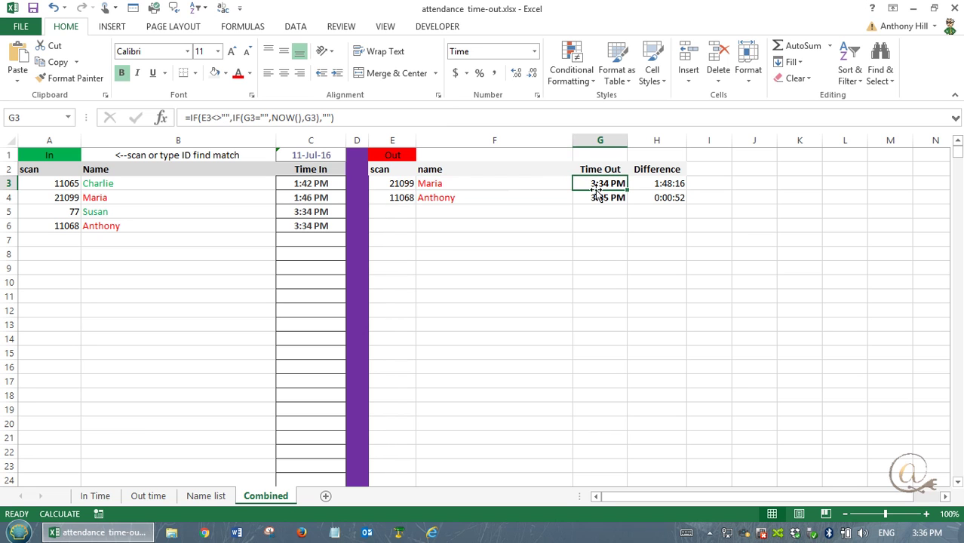
click(646, 185)
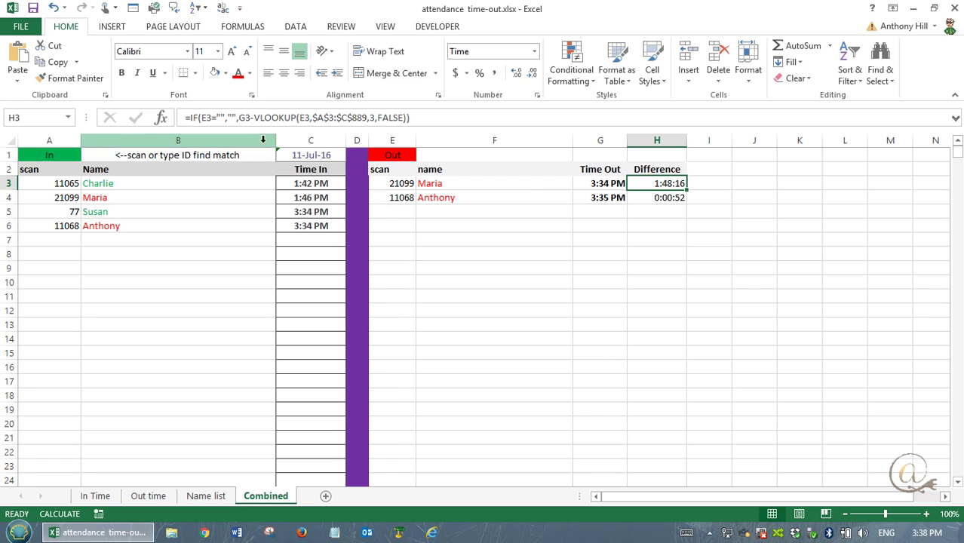
click(157, 498)
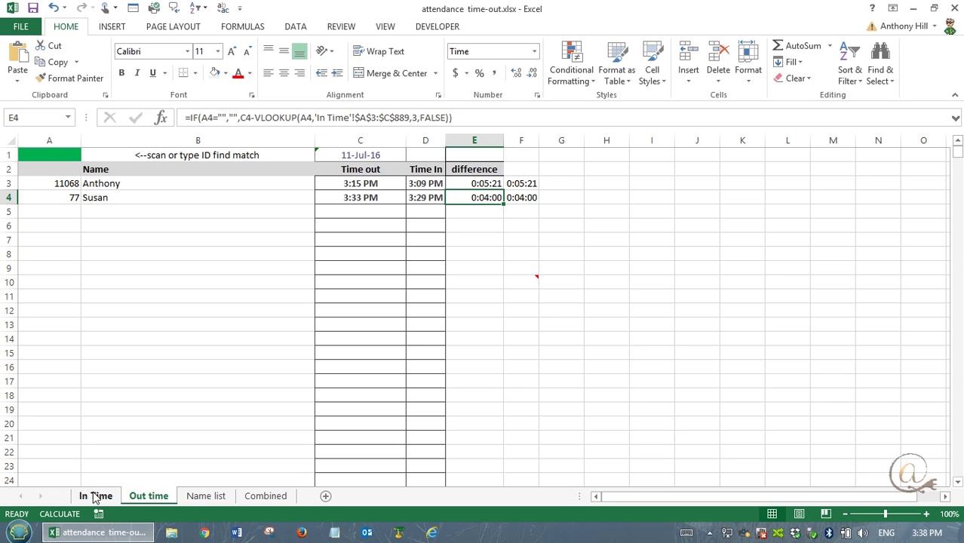
click(266, 497)
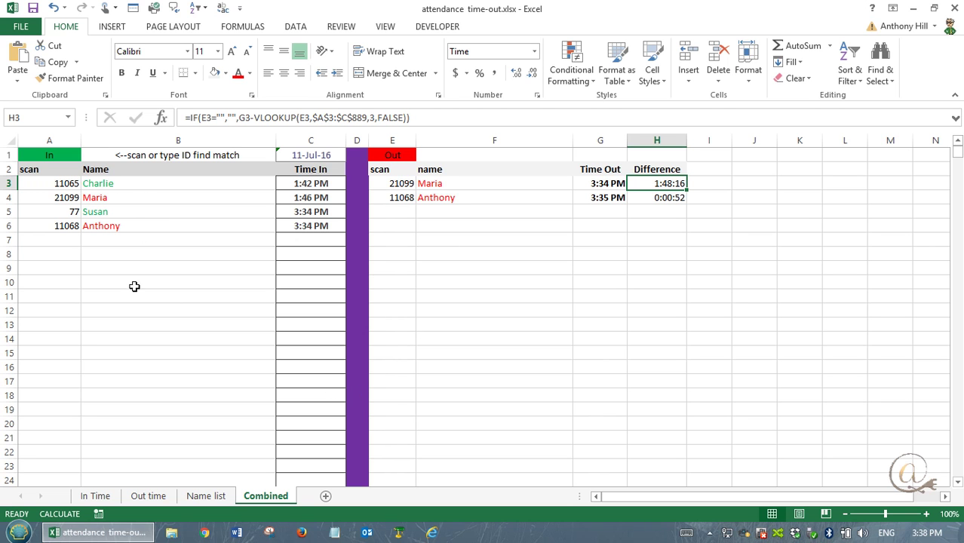
- Set up a Duplicate Values conditional formatting rule for both name ranges, B3:B23 and F3:F23, targeting Unique values
drag(121, 183, 151, 466)
ctrl+drag(476, 184, 461, 463)
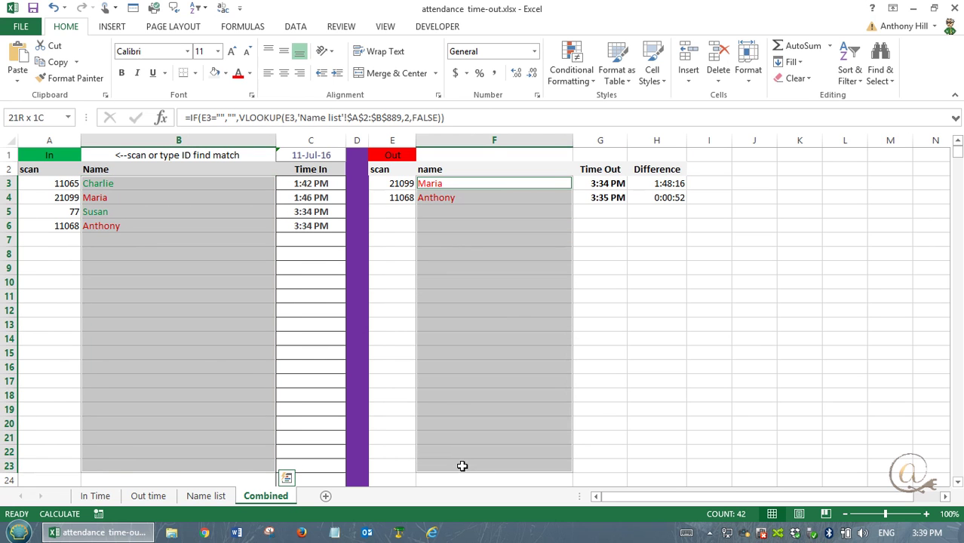
click(571, 59)
mouse_move(591, 105)
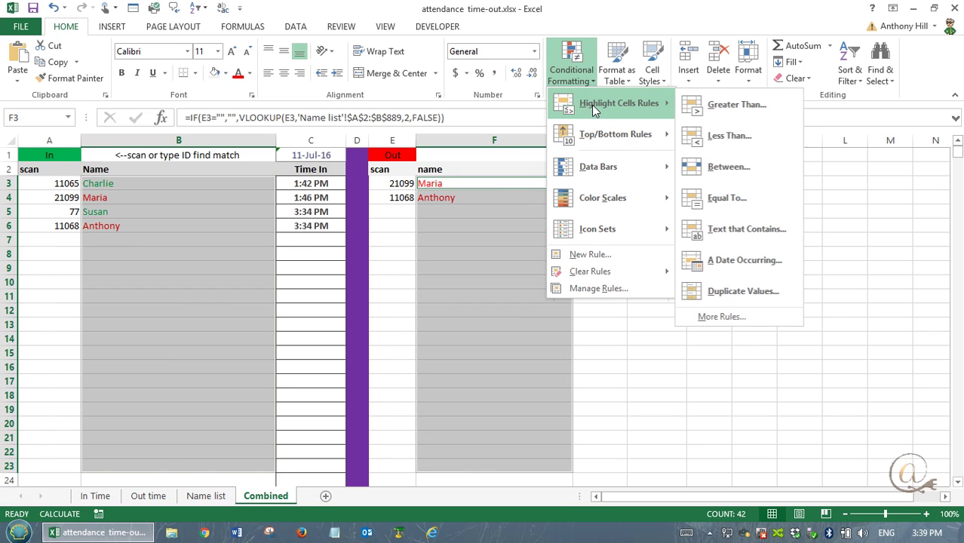
click(753, 290)
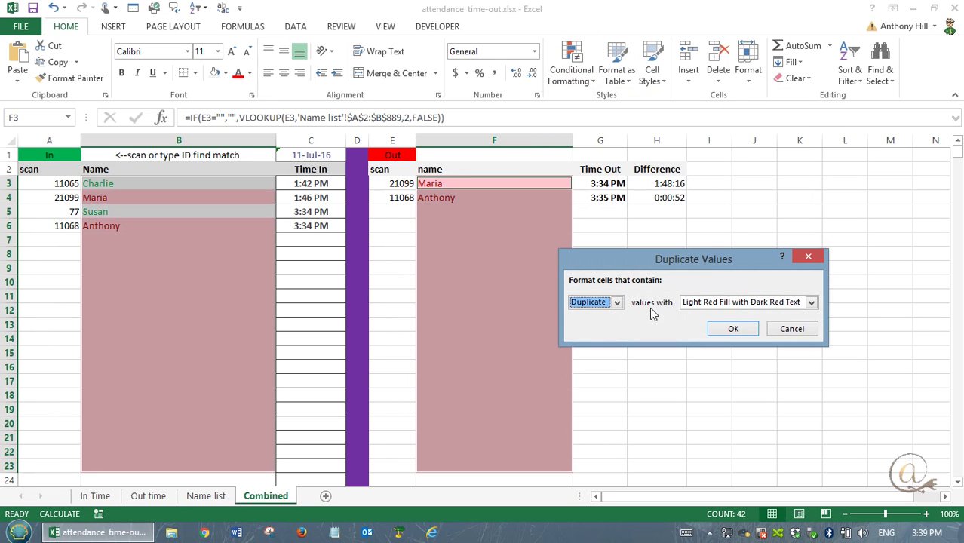
click(617, 302)
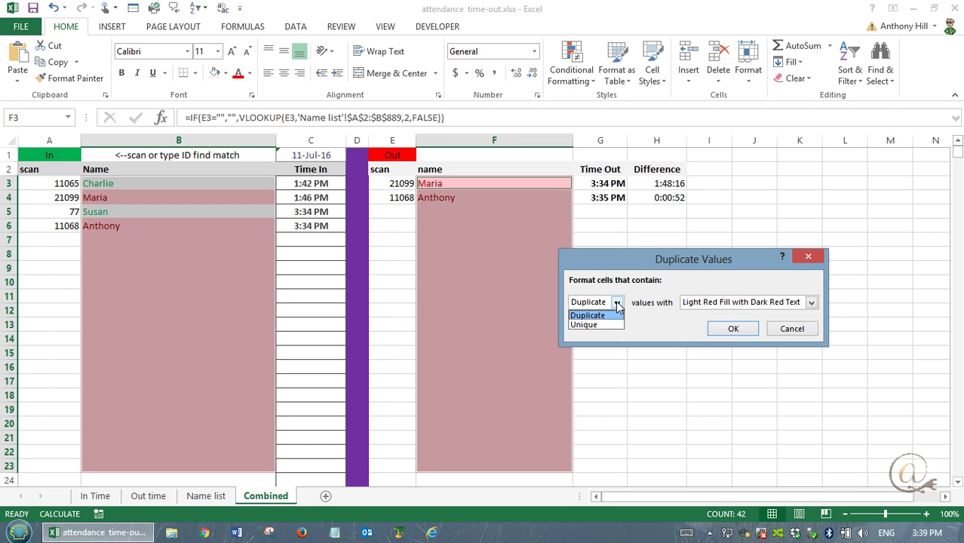
click(594, 325)
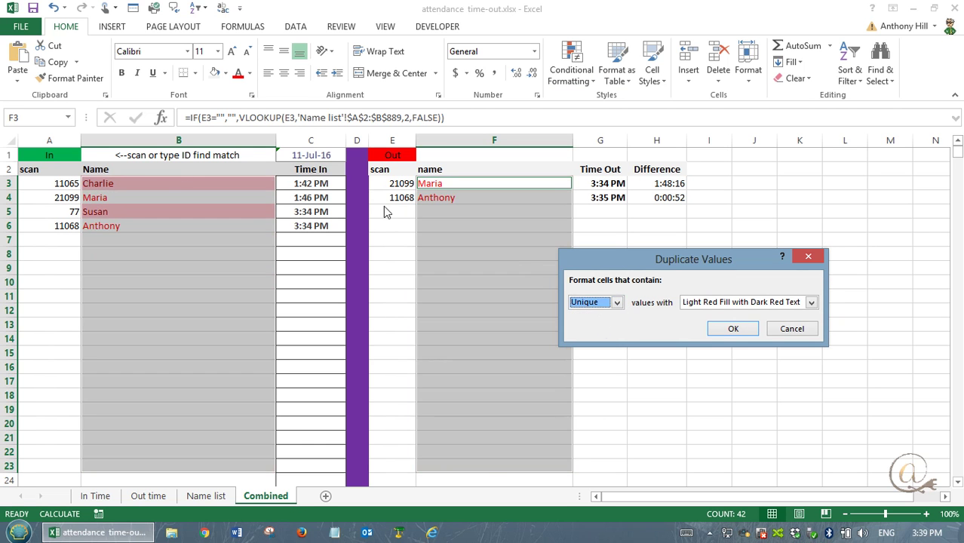
- Give the unique-values rule a custom format with a green font and apply it
click(811, 302)
click(742, 371)
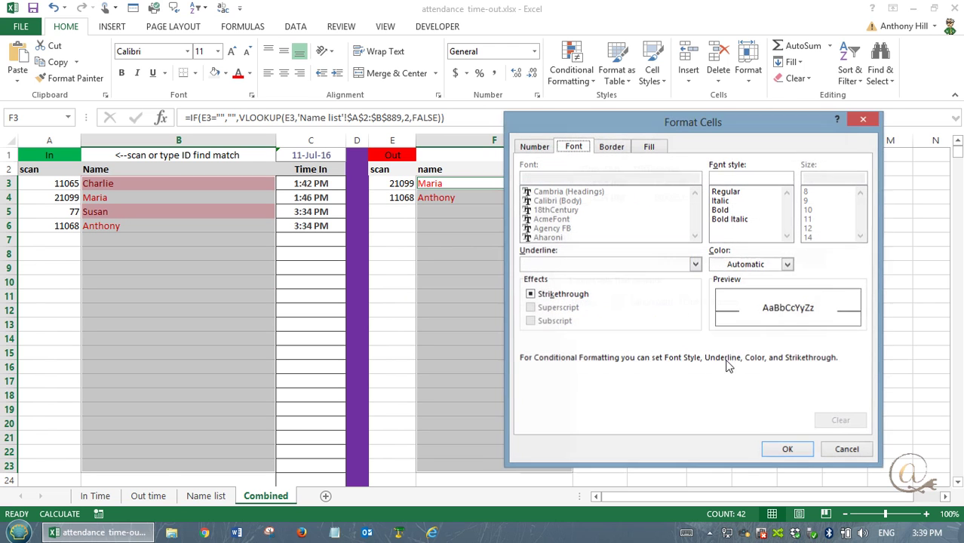
click(787, 264)
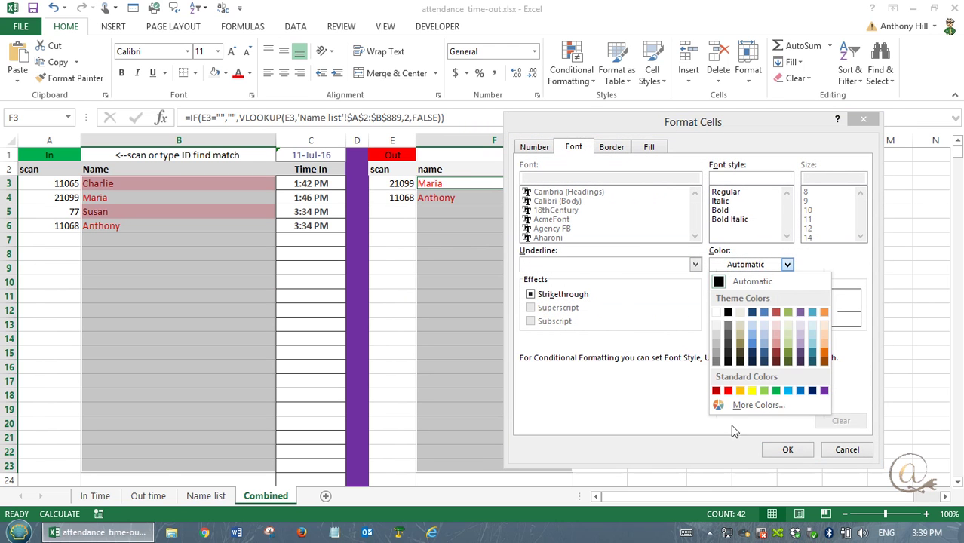
click(775, 392)
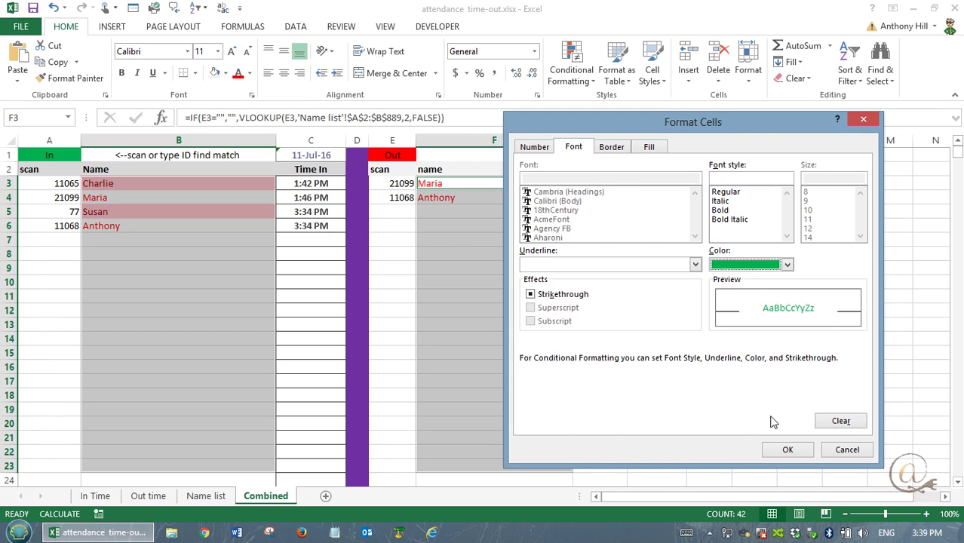
click(786, 451)
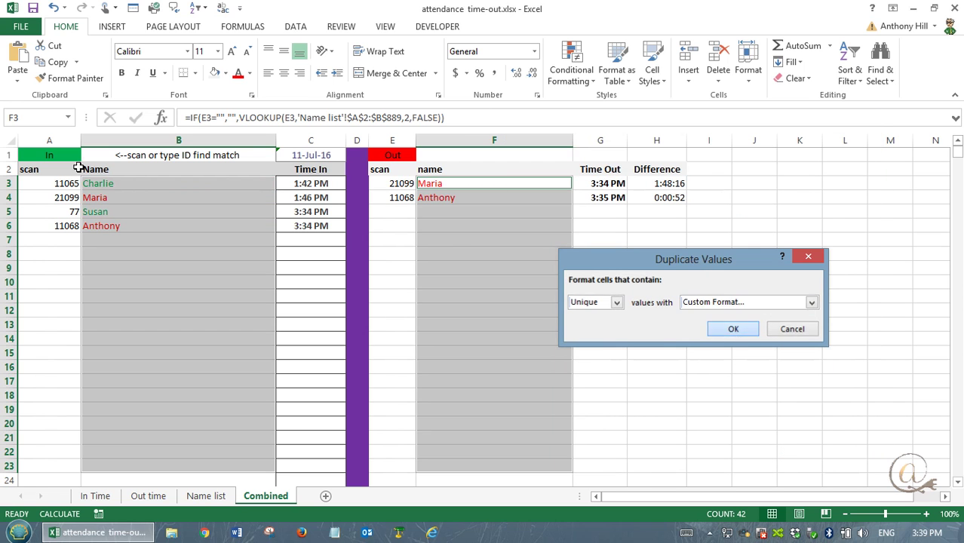
click(736, 331)
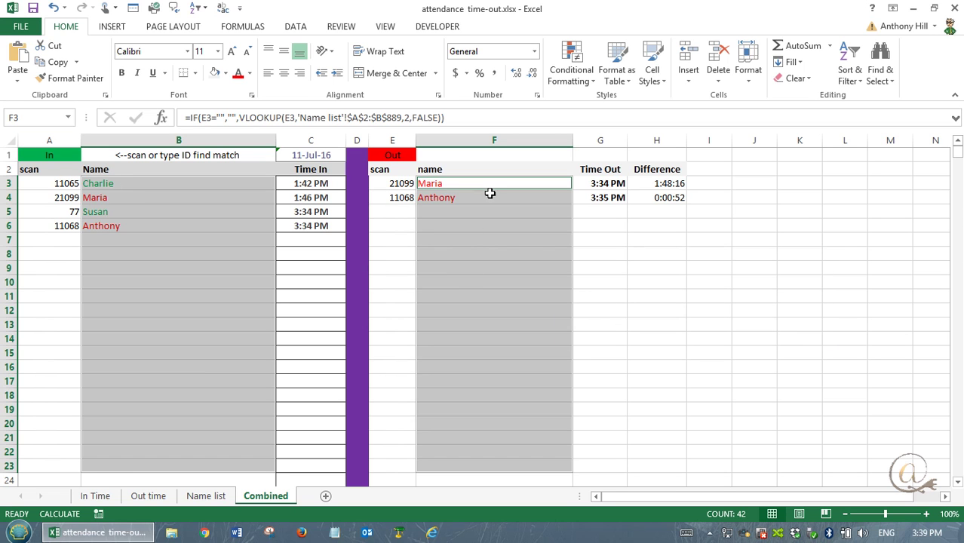
- Compare the formatting of the signed-out names in F3 and F4 with the matching In name in B6
drag(490, 186, 491, 254)
click(465, 200)
key(Up)
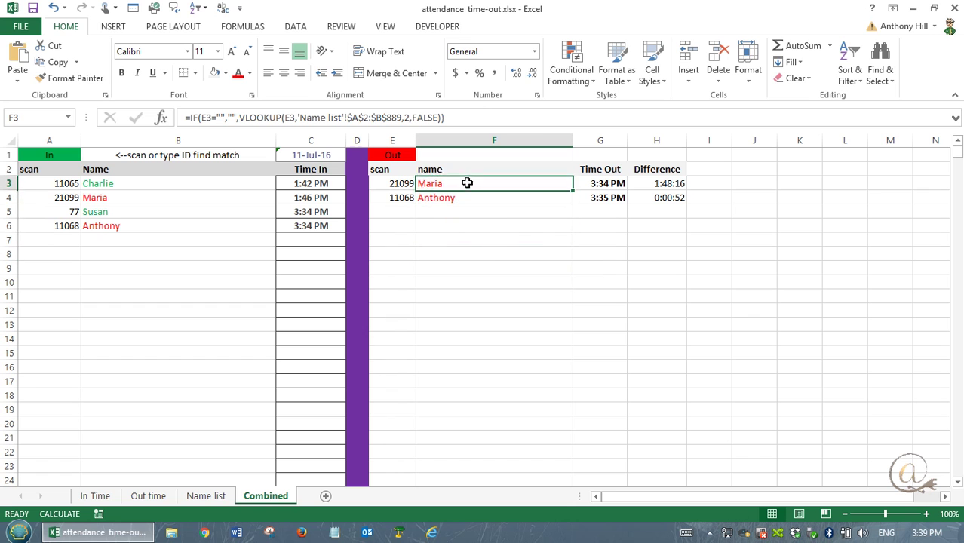
click(116, 226)
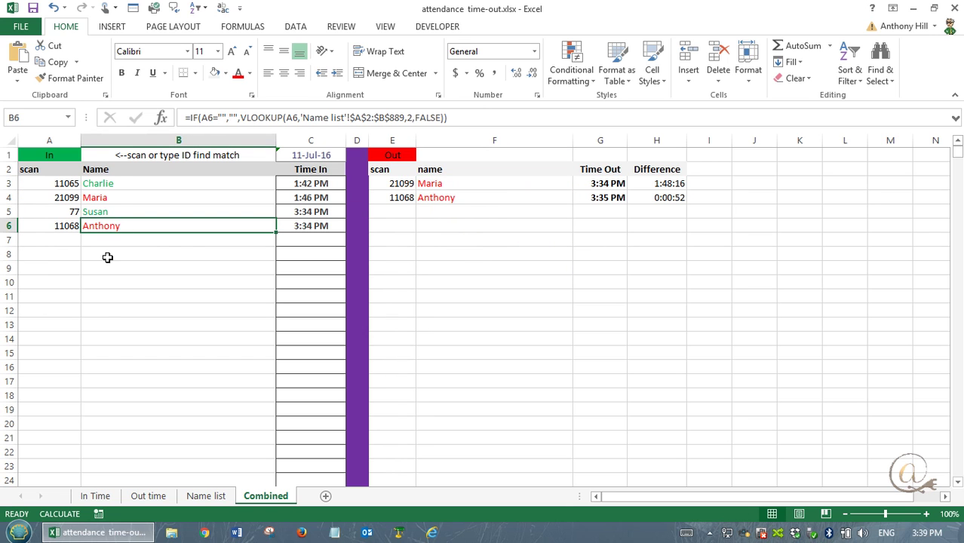